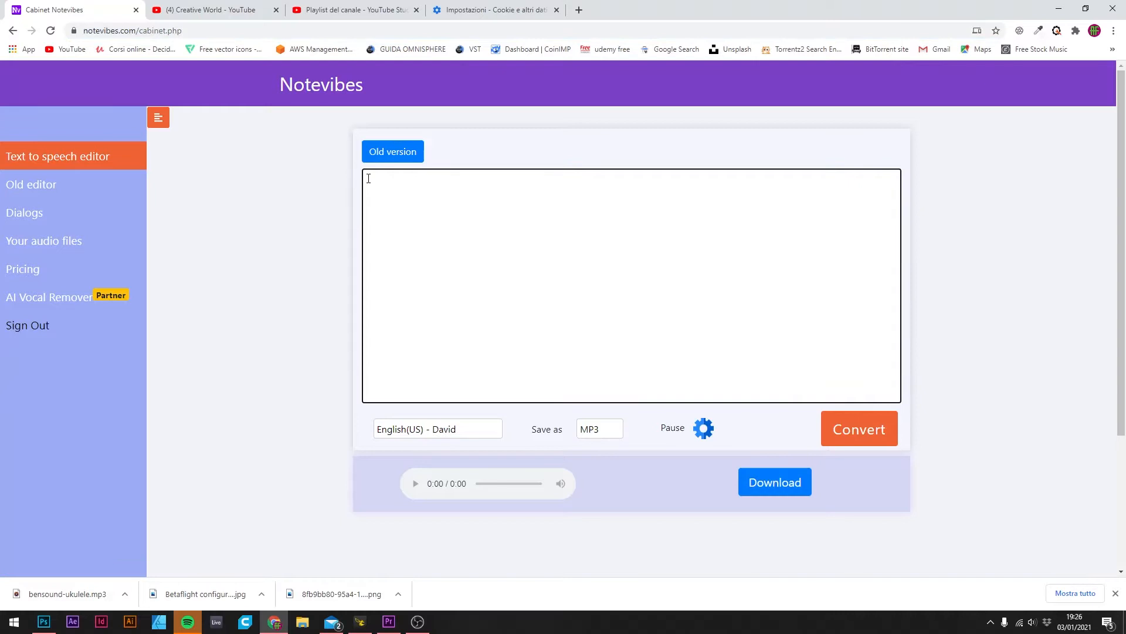
# Convert the text ARMATO to speech in MP3 format with the Italian - Maria voice.
pyautogui.write('ARMATO')
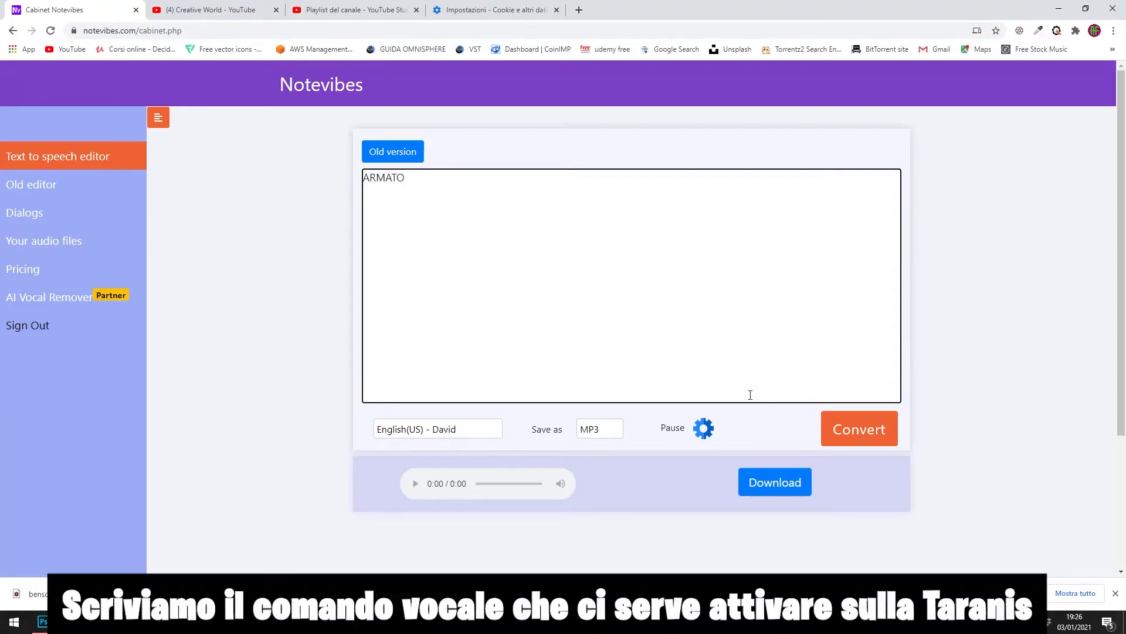
pyautogui.click(473, 434)
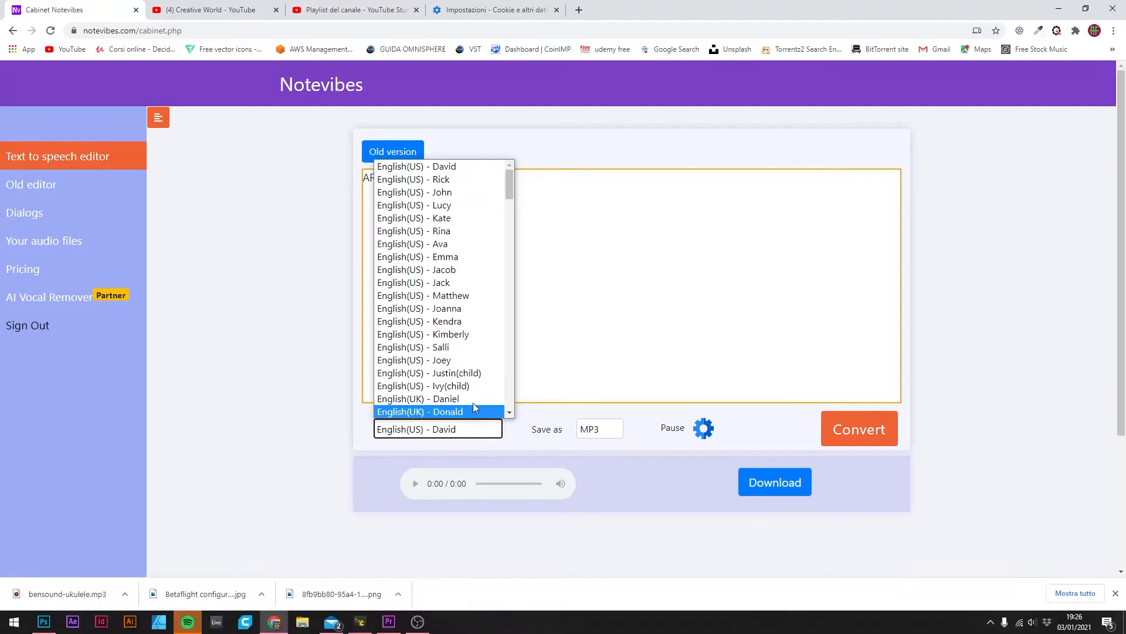
pyautogui.moveTo(510, 192); pyautogui.dragTo(508, 279)
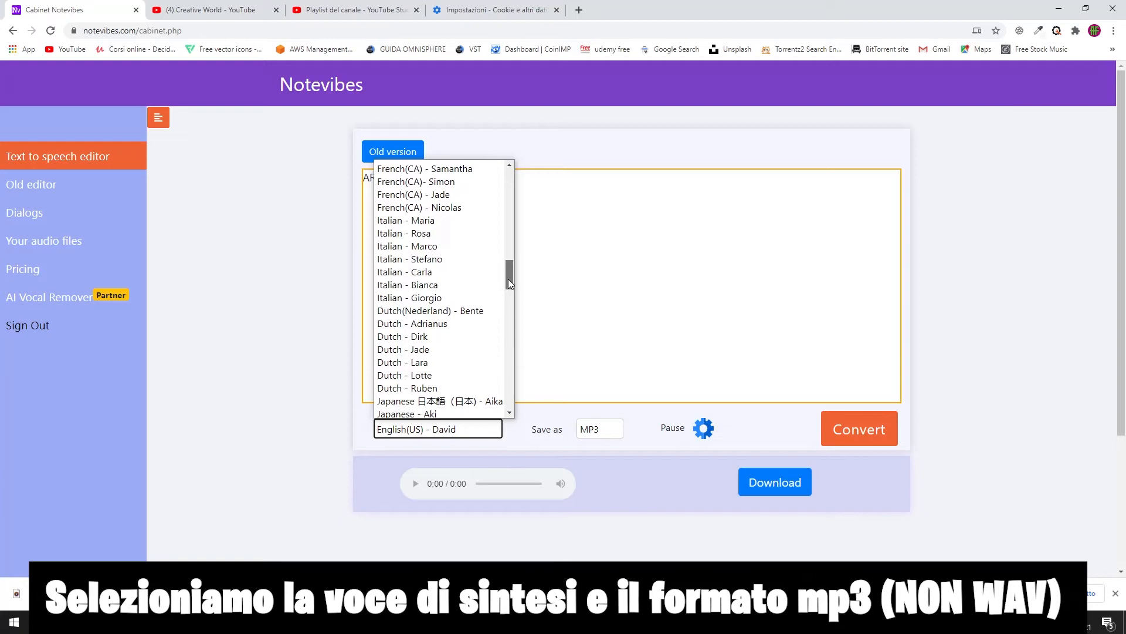
pyautogui.click(422, 221)
pyautogui.click(600, 431)
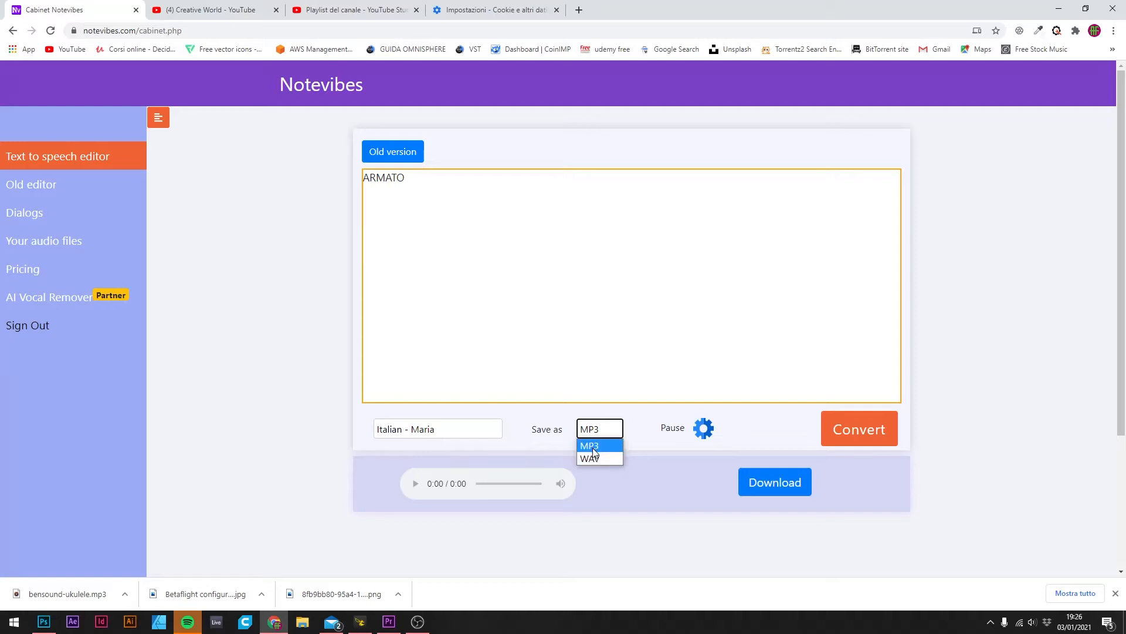
pyautogui.click(592, 447)
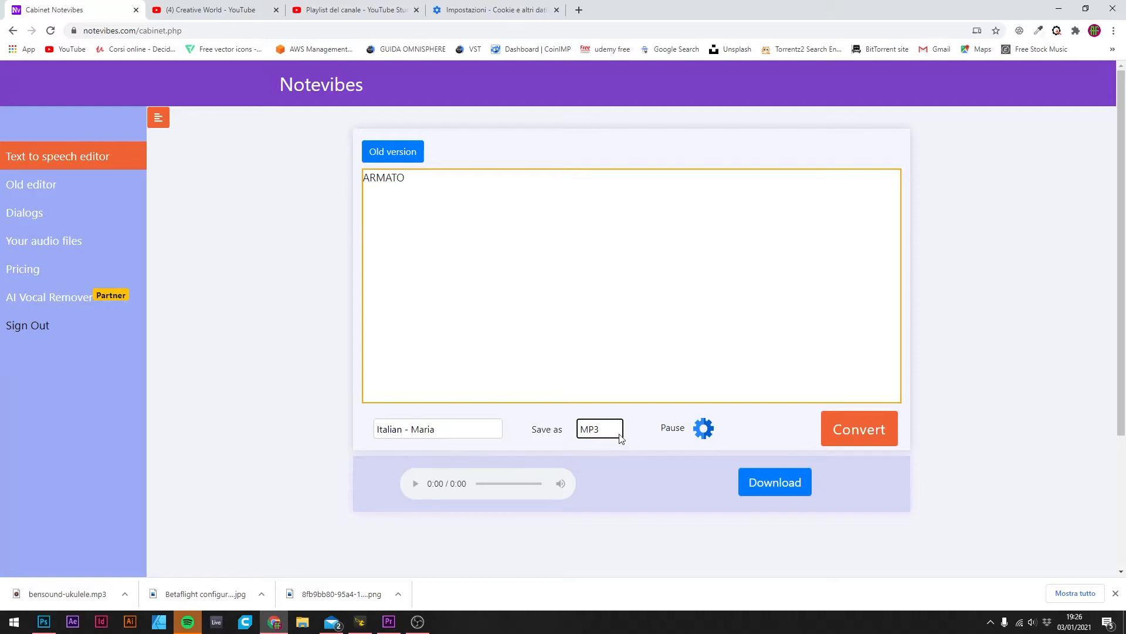
pyautogui.click(840, 432)
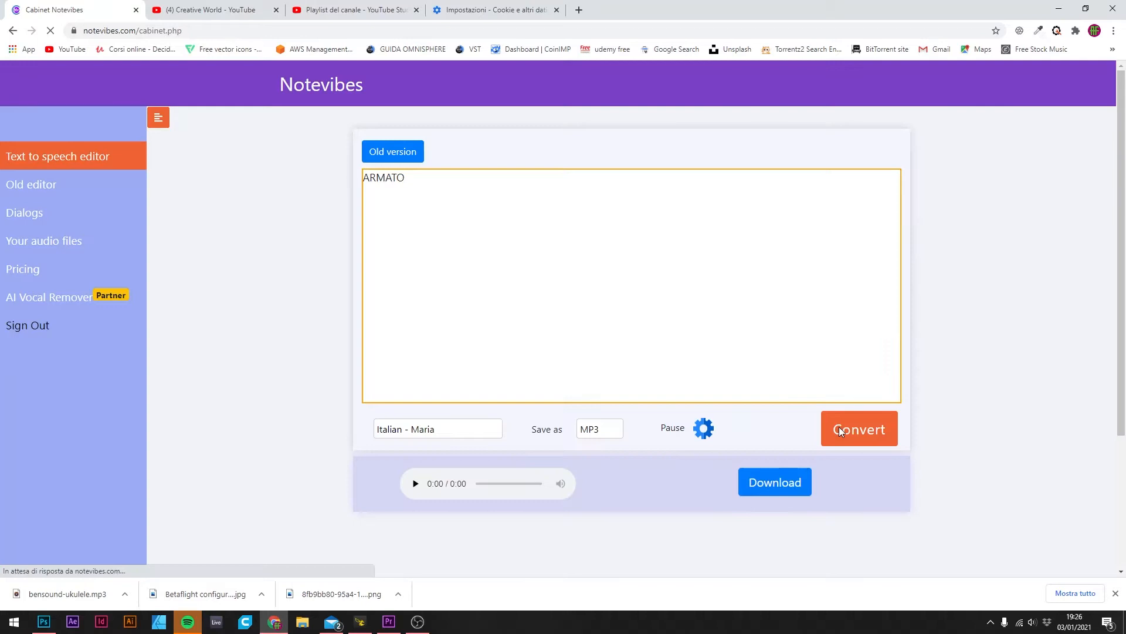
# Preview and download the generated speech clip, and place the downloaded MP3 on the desktop.
pyautogui.click(414, 484)
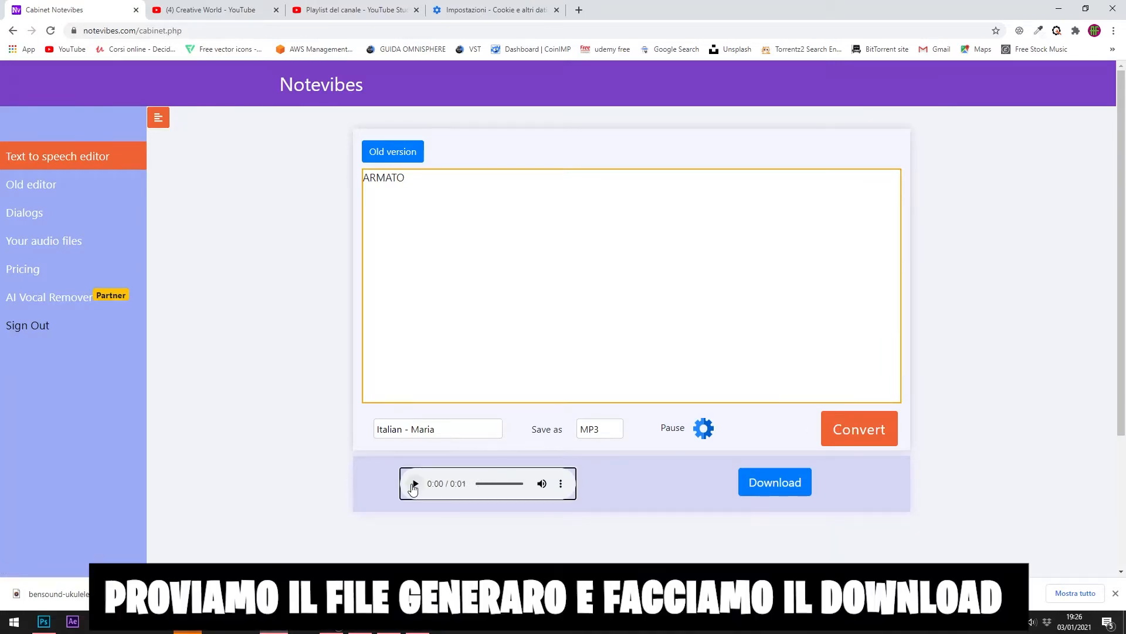
pyautogui.click(775, 484)
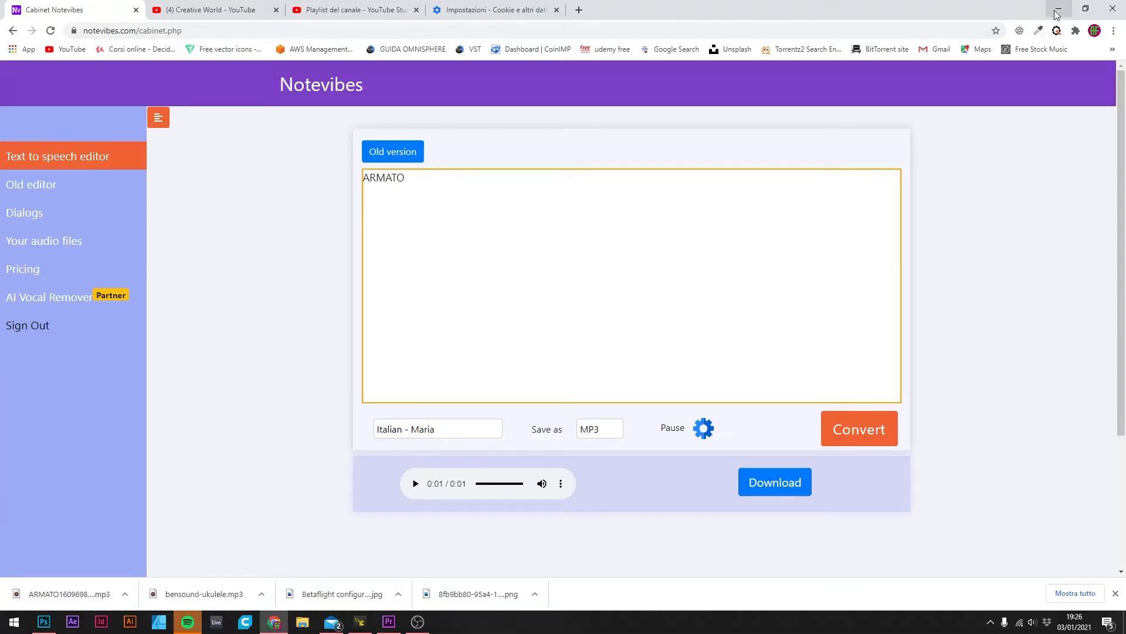
pyautogui.moveTo(763, 15); pyautogui.dragTo(873, 14)
pyautogui.moveTo(659, 586); pyautogui.dragTo(155, 384)
pyautogui.moveTo(1050, 20); pyautogui.dragTo(1021, 21)
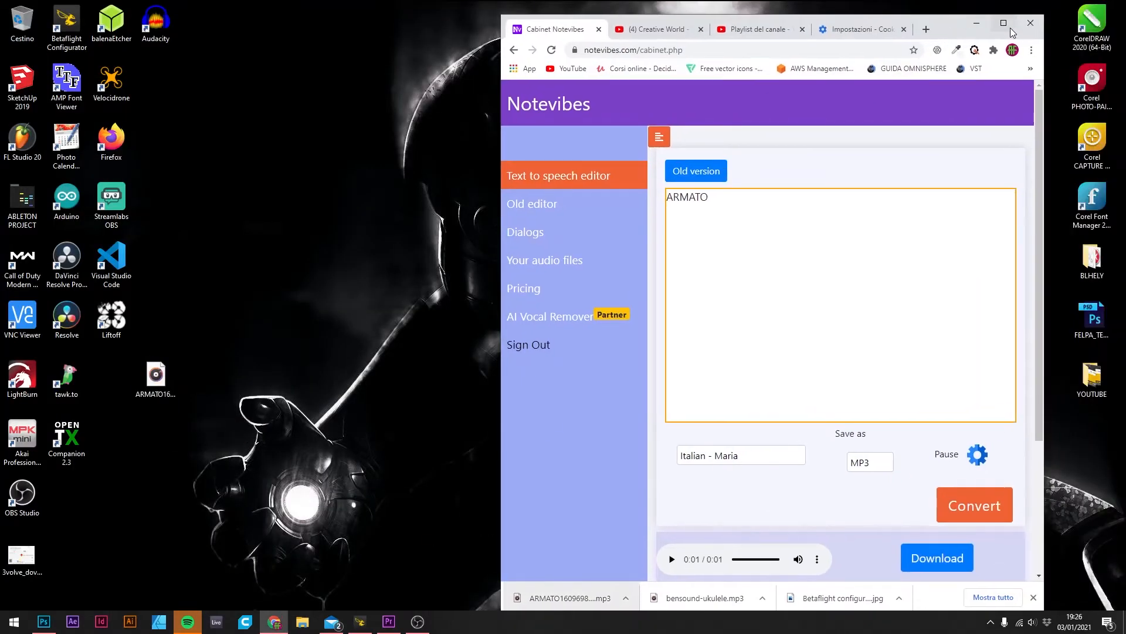
pyautogui.click(1004, 18)
# Switch to Audacity and open ARMATO1609698394.mp3 from the desktop.
pyautogui.doubleClick(160, 27)
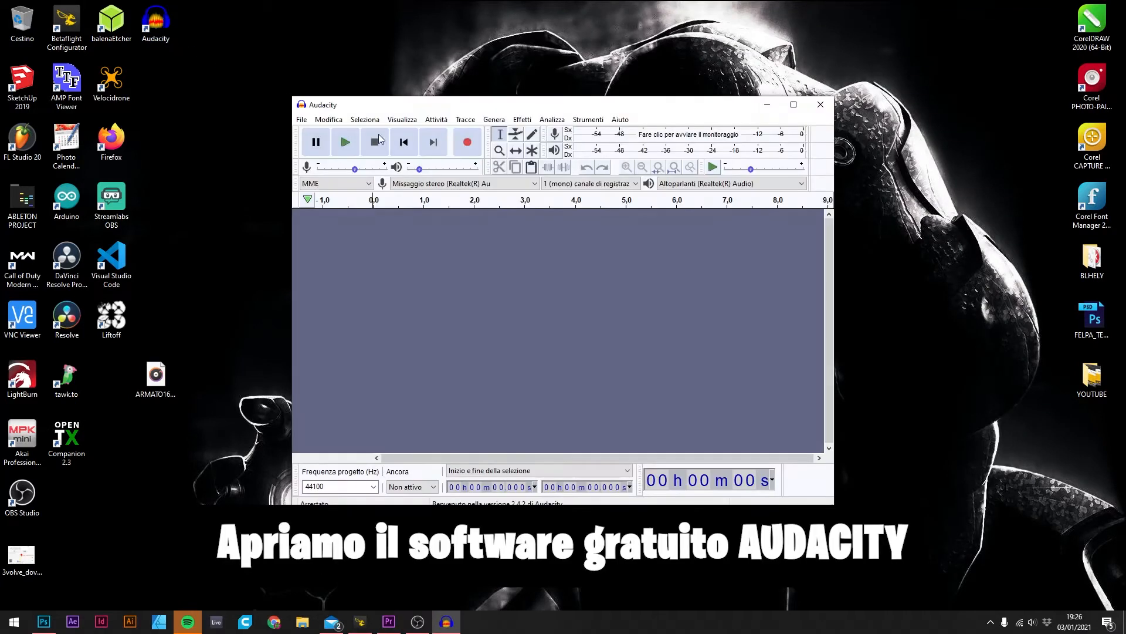
pyautogui.click(793, 105)
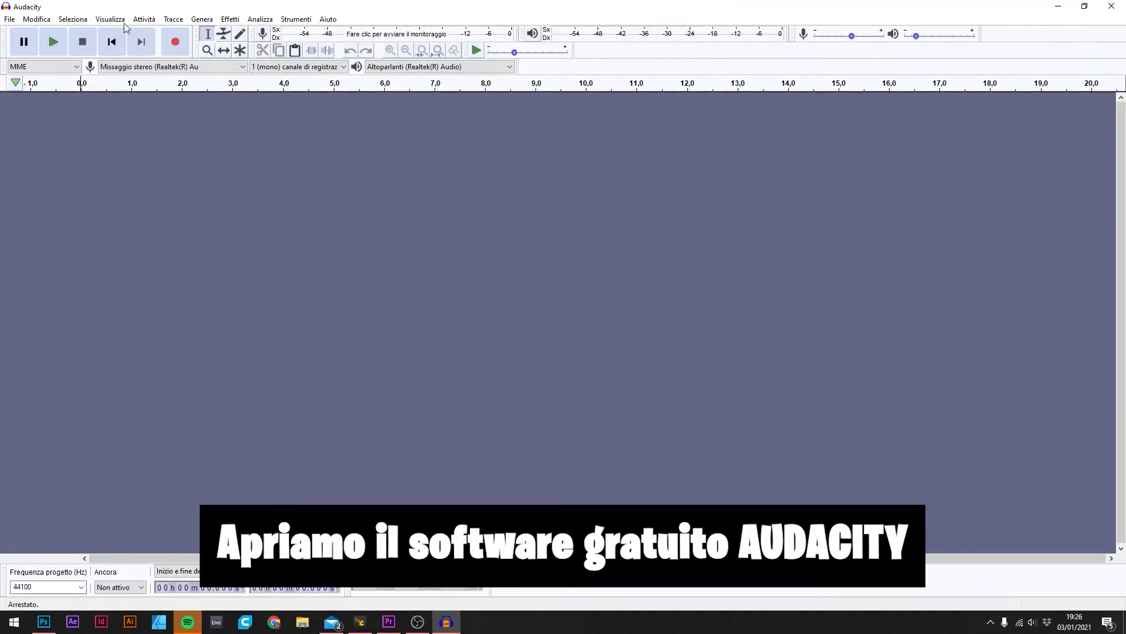
pyautogui.click(9, 19)
pyautogui.click(24, 45)
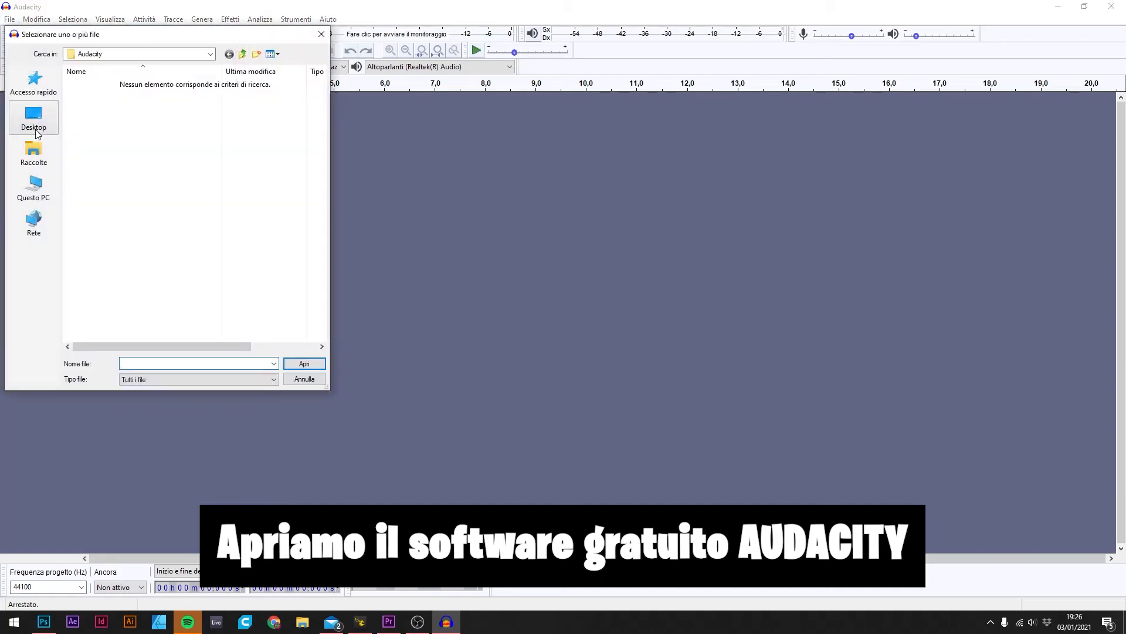
pyautogui.scroll(-3, 141, 203)
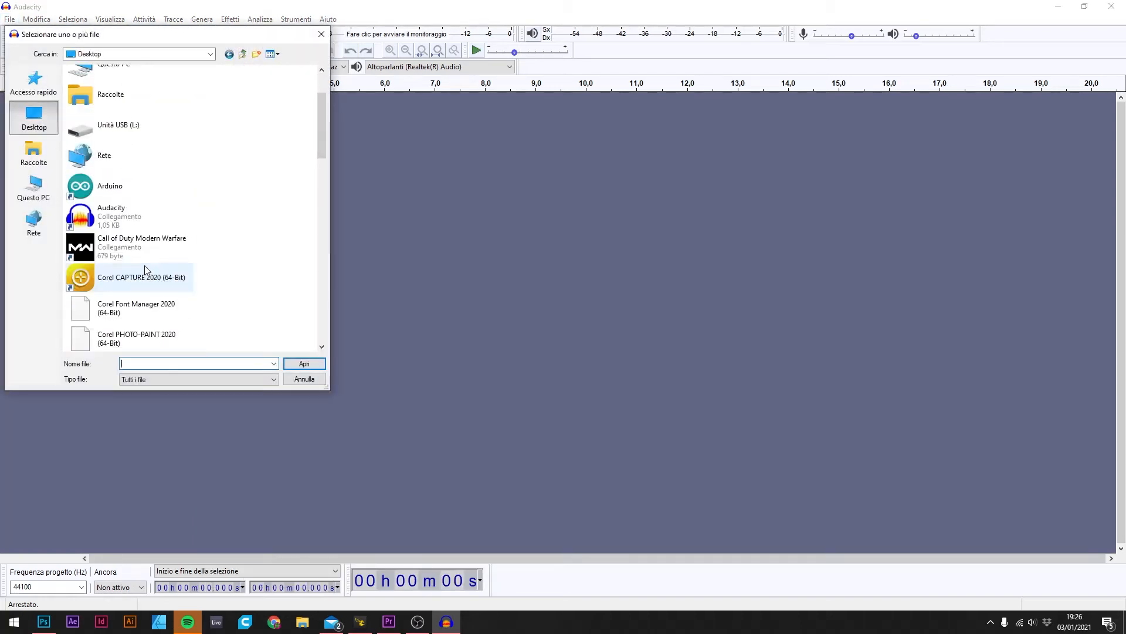
pyautogui.moveTo(323, 148); pyautogui.dragTo(293, 350)
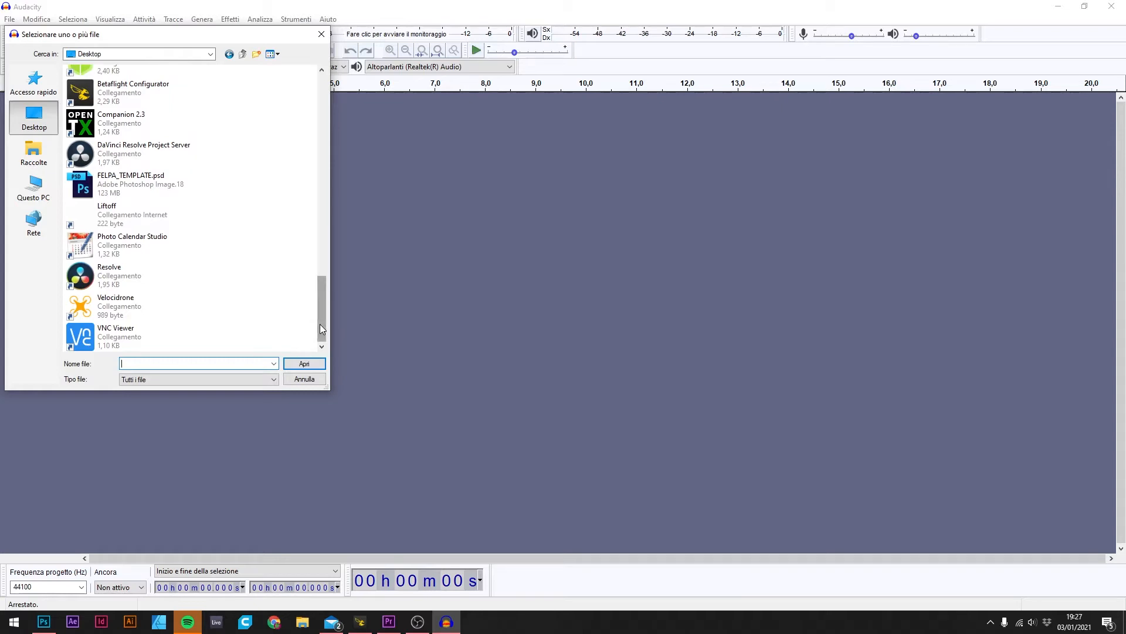
pyautogui.moveTo(322, 327); pyautogui.dragTo(323, 289)
pyautogui.click(207, 152)
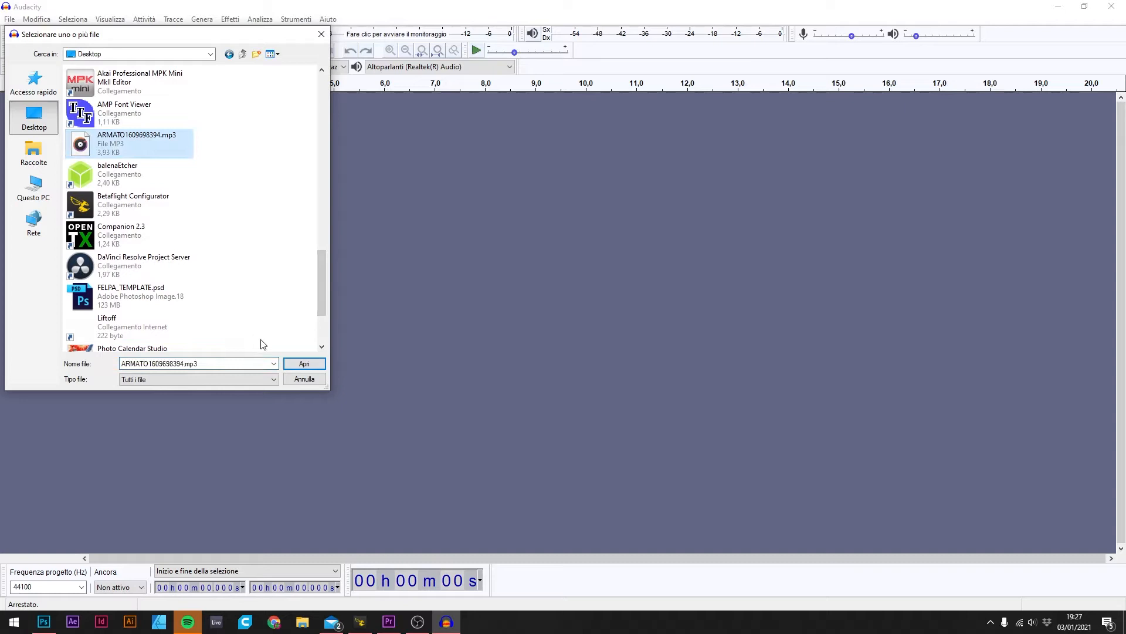
pyautogui.click(305, 363)
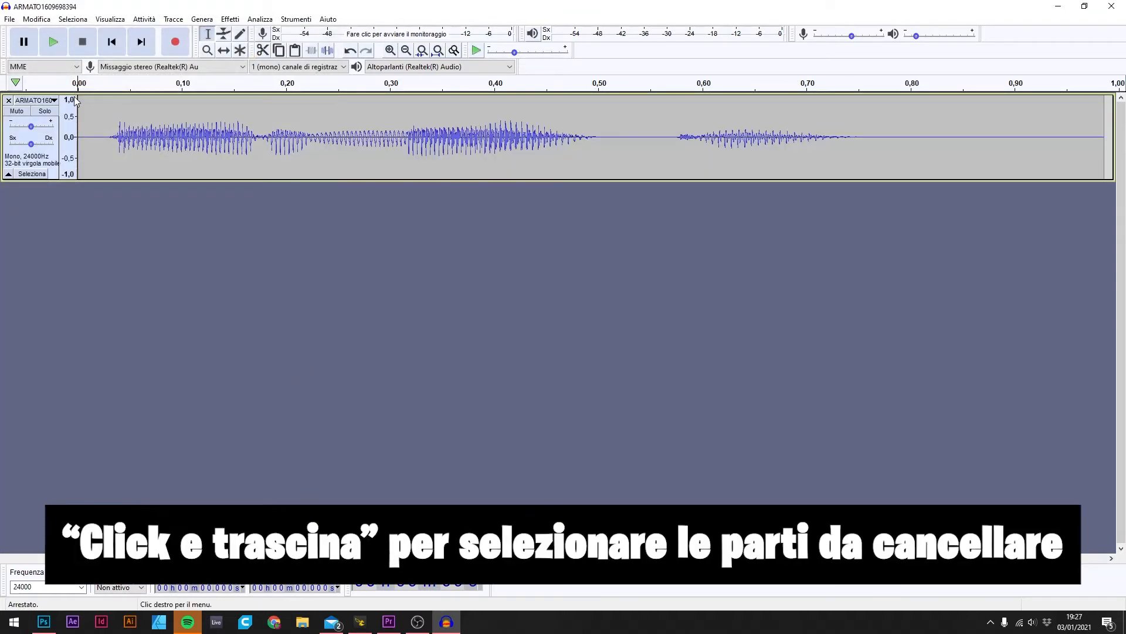
# Delete the silence before and after the spoken word, and play back the trimmed clip.
pyautogui.moveTo(108, 98); pyautogui.dragTo(77, 99)
pyautogui.press('Delete')
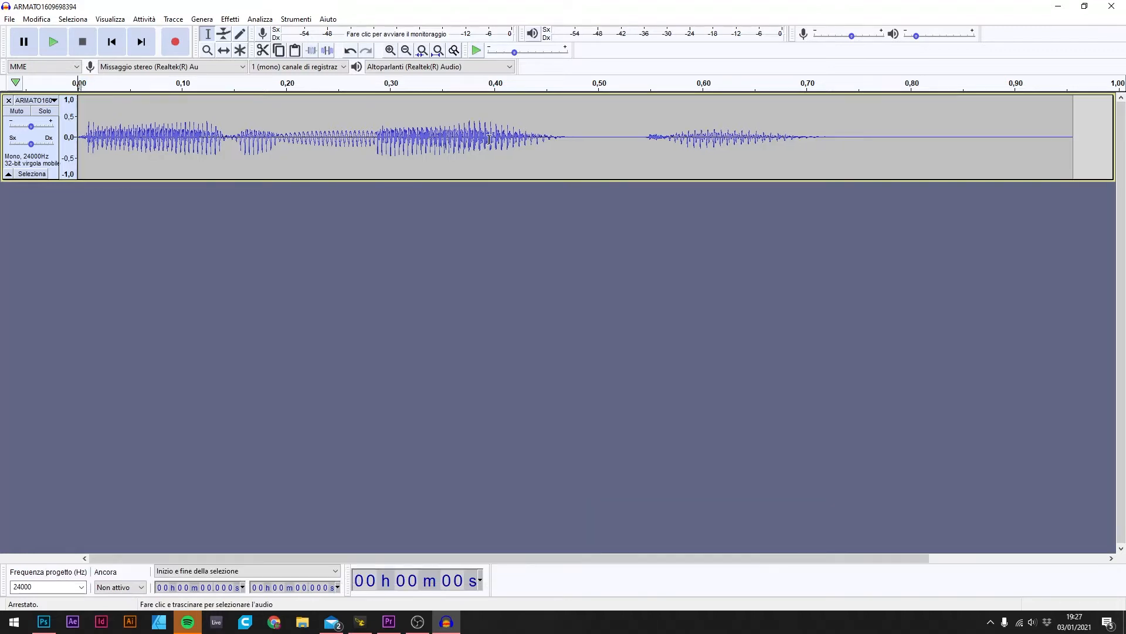
pyautogui.moveTo(836, 111); pyautogui.dragTo(1102, 122)
pyautogui.press('Delete')
pyautogui.moveTo(830, 108); pyautogui.dragTo(840, 110)
pyautogui.press('Delete')
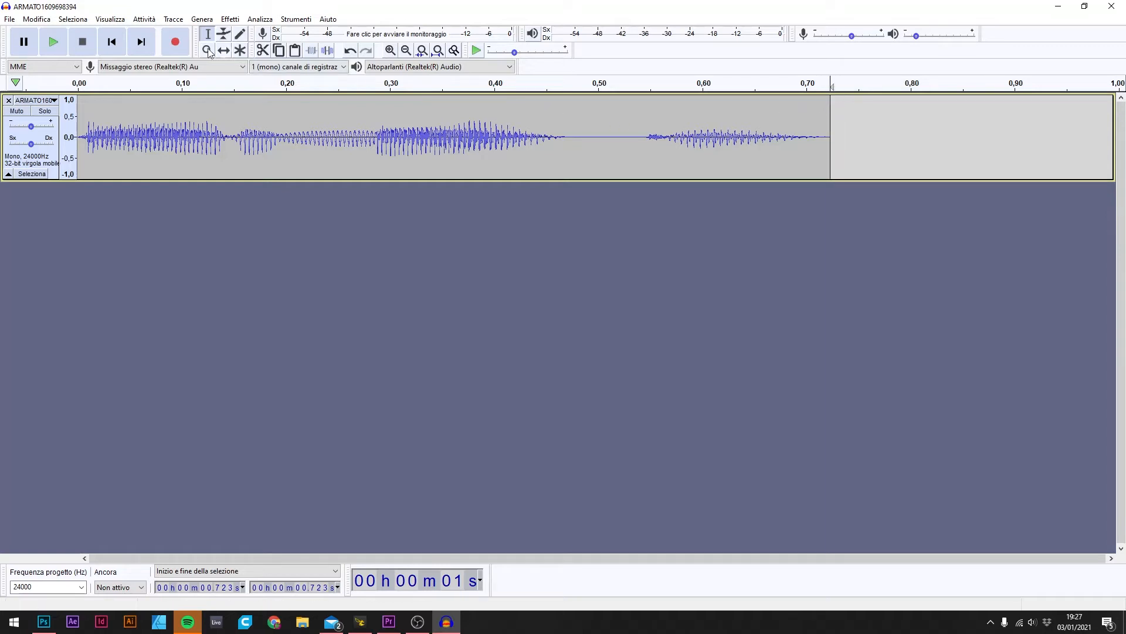
pyautogui.moveTo(80, 120); pyautogui.dragTo(844, 123)
pyautogui.click(42, 44)
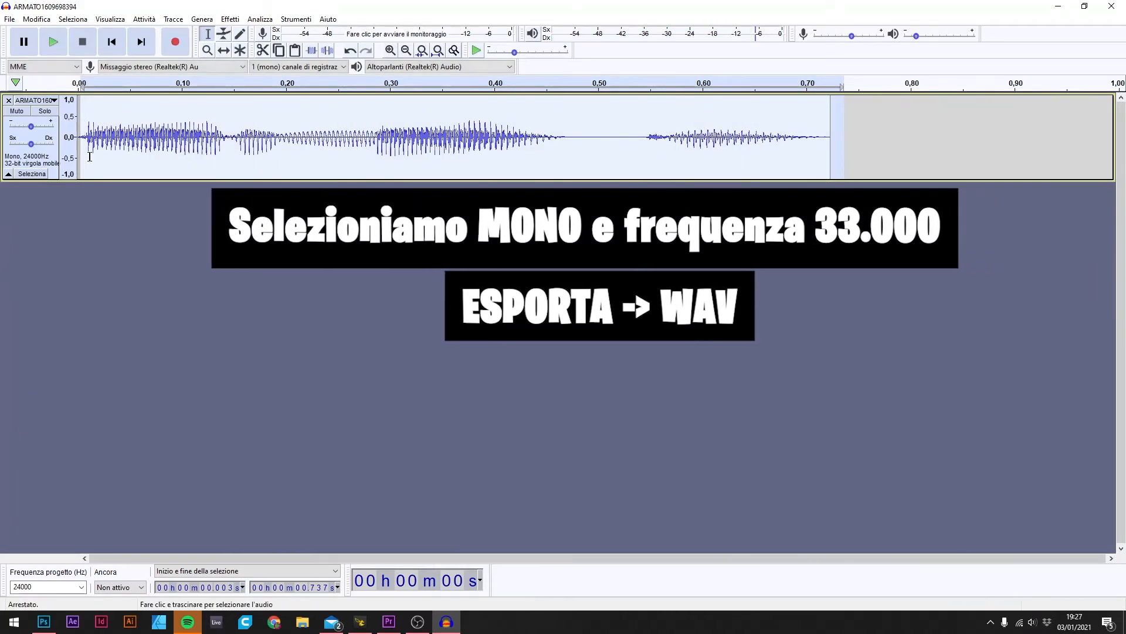
# Set recording to 1 (mono) channel and the project rate to 32000 Hz.
pyautogui.click(315, 67)
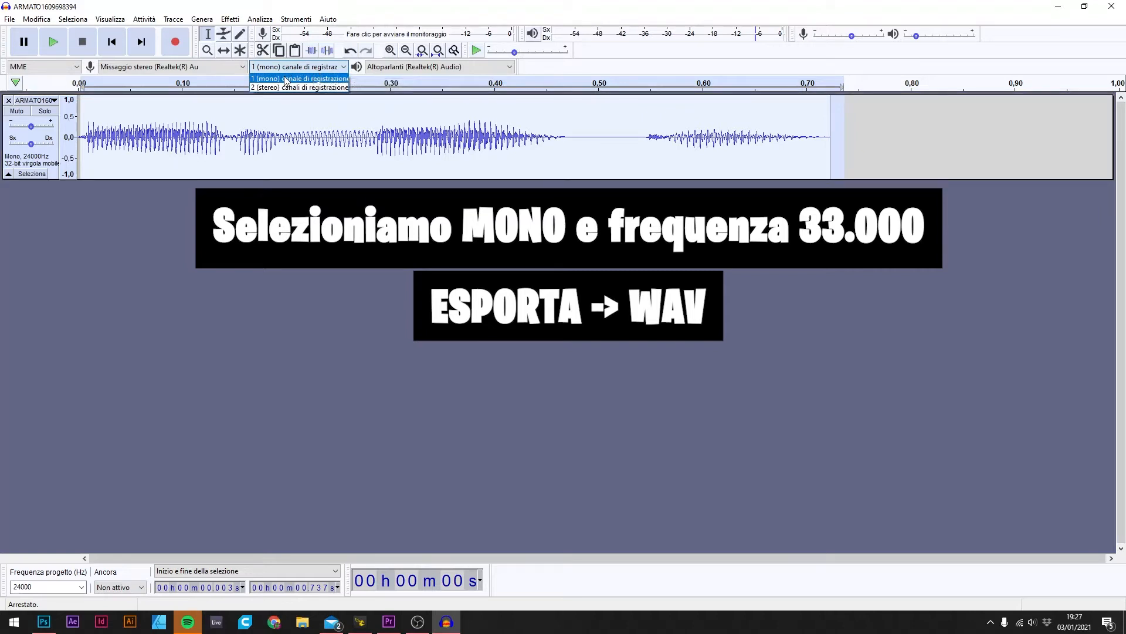
pyautogui.click(305, 79)
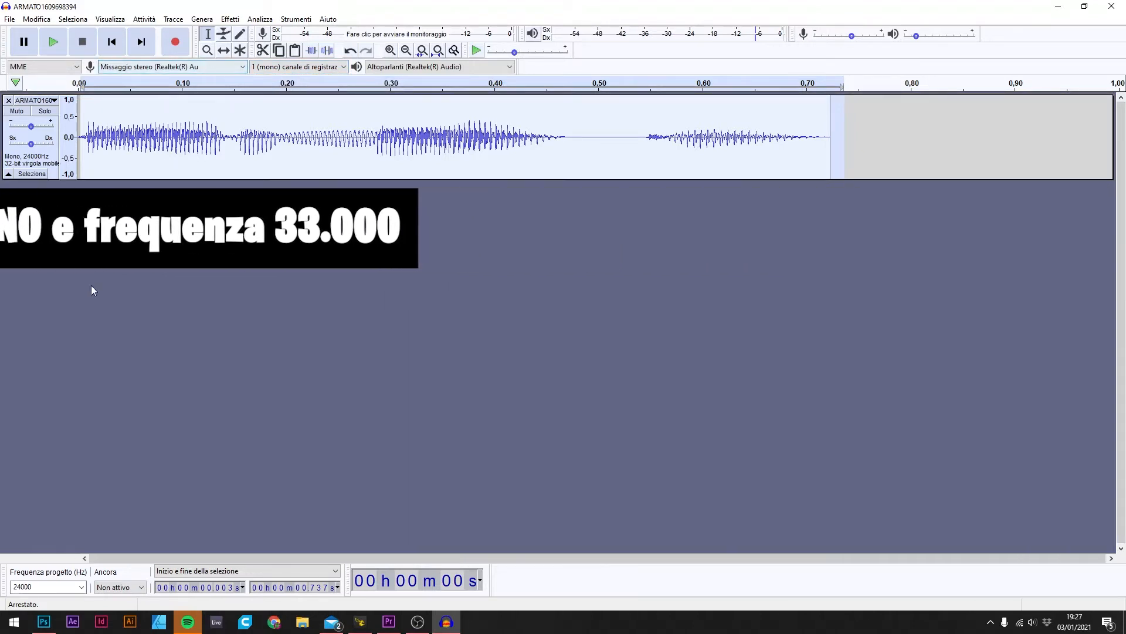
pyautogui.click(176, 67)
pyautogui.click(176, 76)
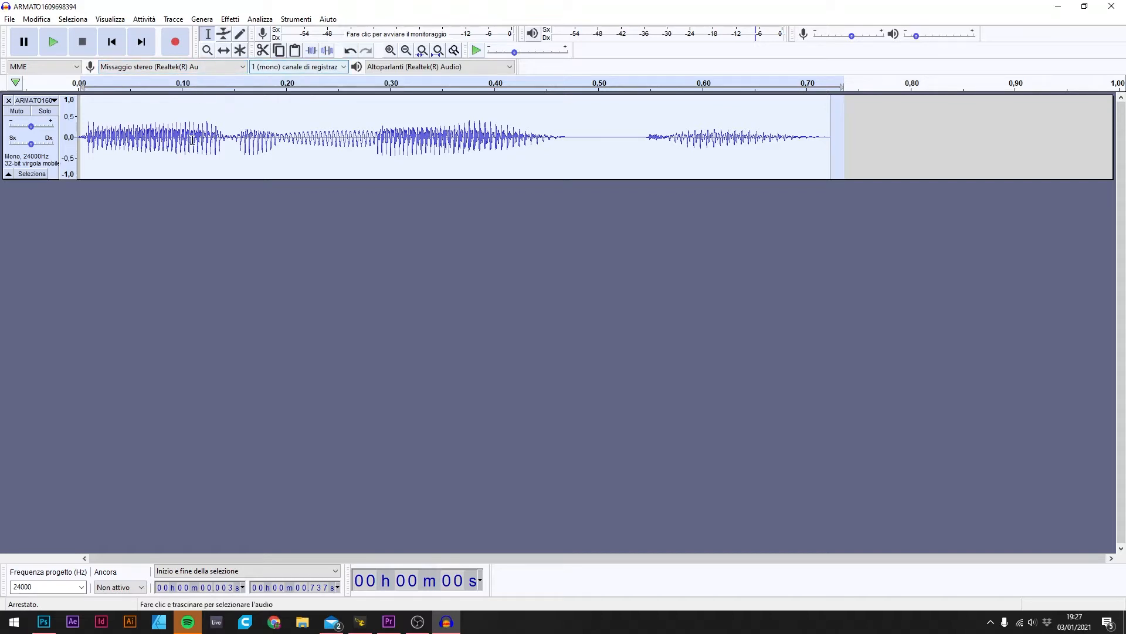
pyautogui.click(80, 587)
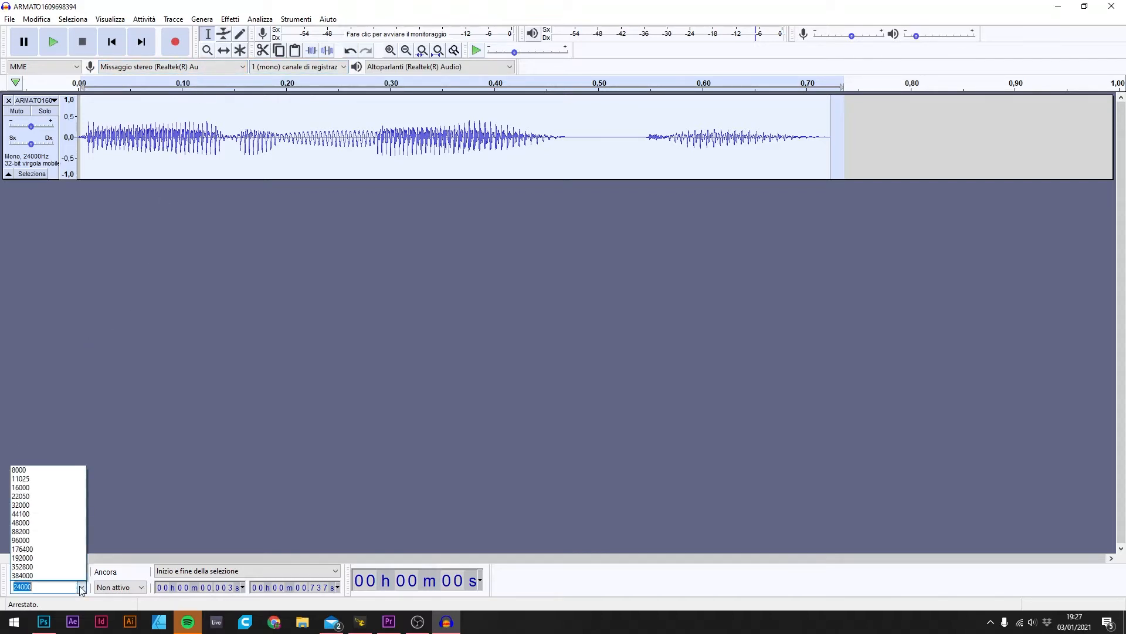
pyautogui.click(20, 505)
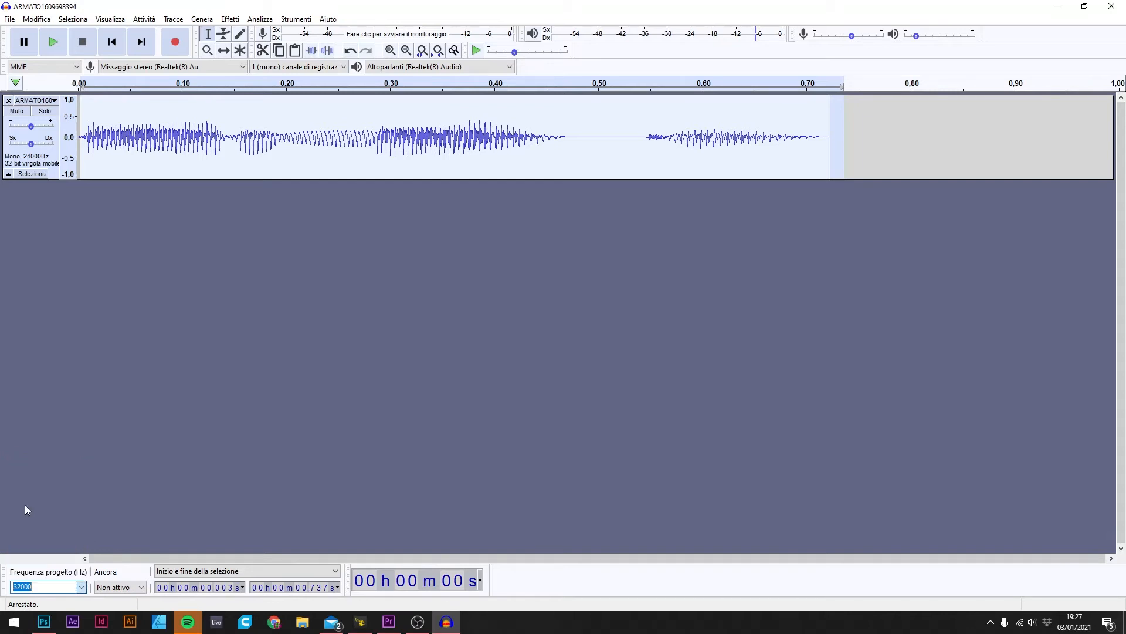
# Start exporting the clip as WAV and shorten the file name to ARMATO.wav.
pyautogui.click(10, 19)
pyautogui.moveTo(63, 112)
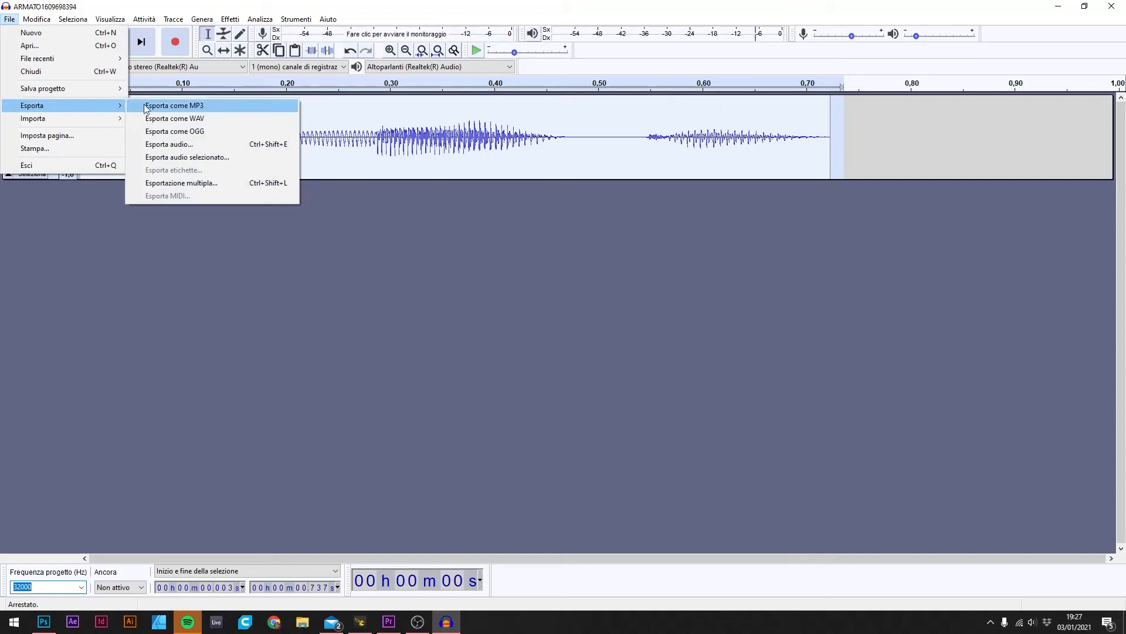
pyautogui.click(168, 118)
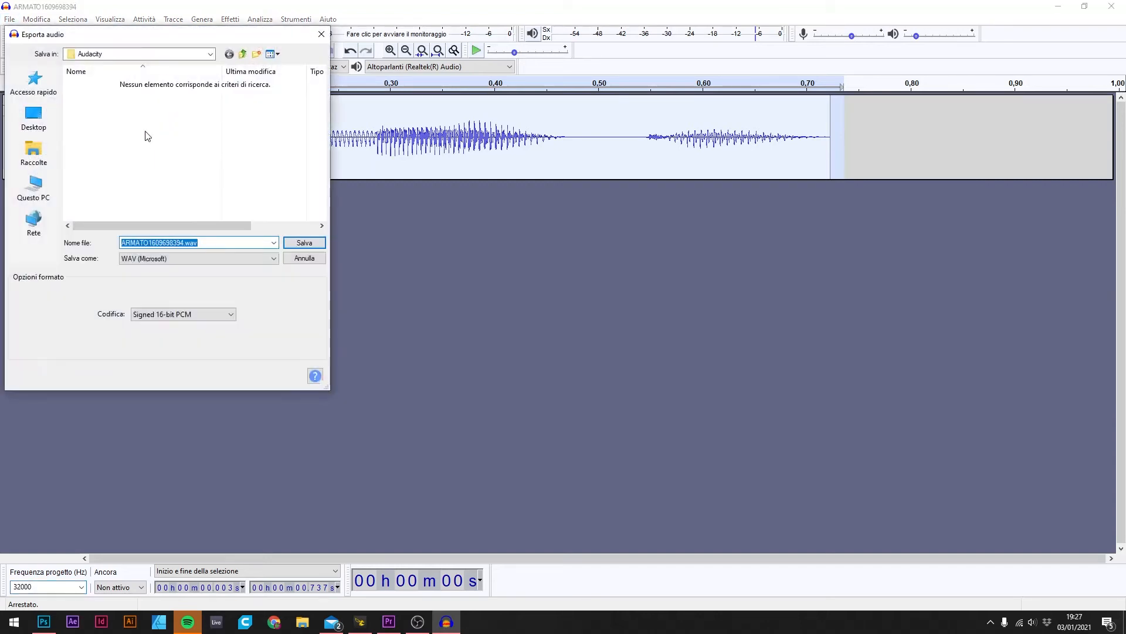
pyautogui.click(186, 243)
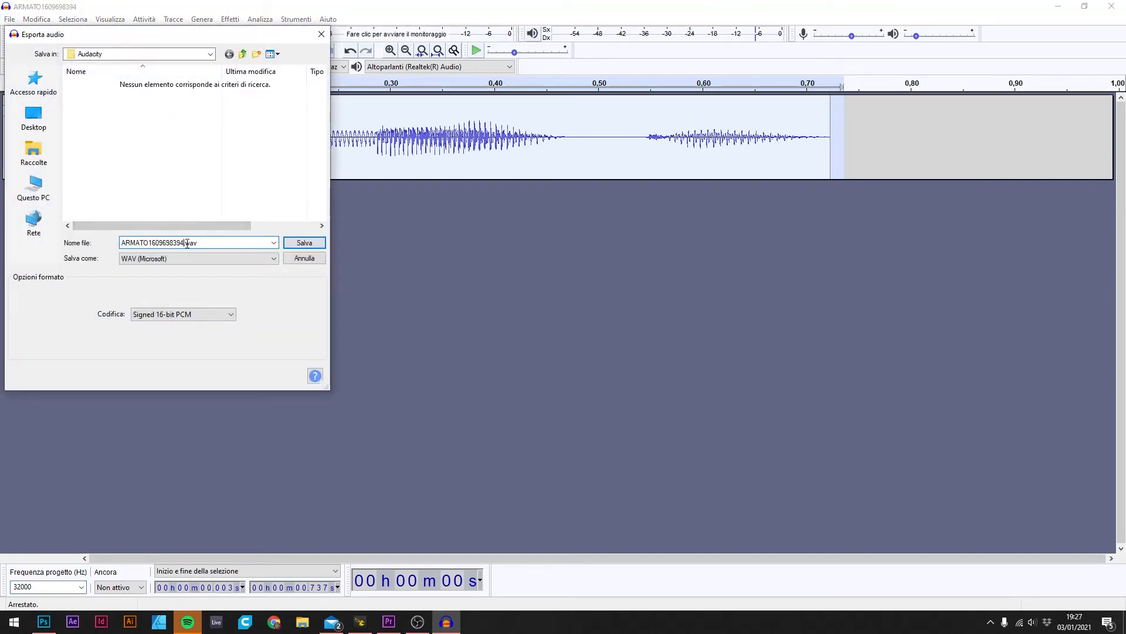
pyautogui.press('BackSpace')
pyautogui.press('BackSpace')
pyautogui.press('BackSpace')
pyautogui.press('BackSpace')
pyautogui.press('BackSpace')
pyautogui.press('BackSpace')
pyautogui.press('BackSpace')
pyautogui.press('BackSpace')
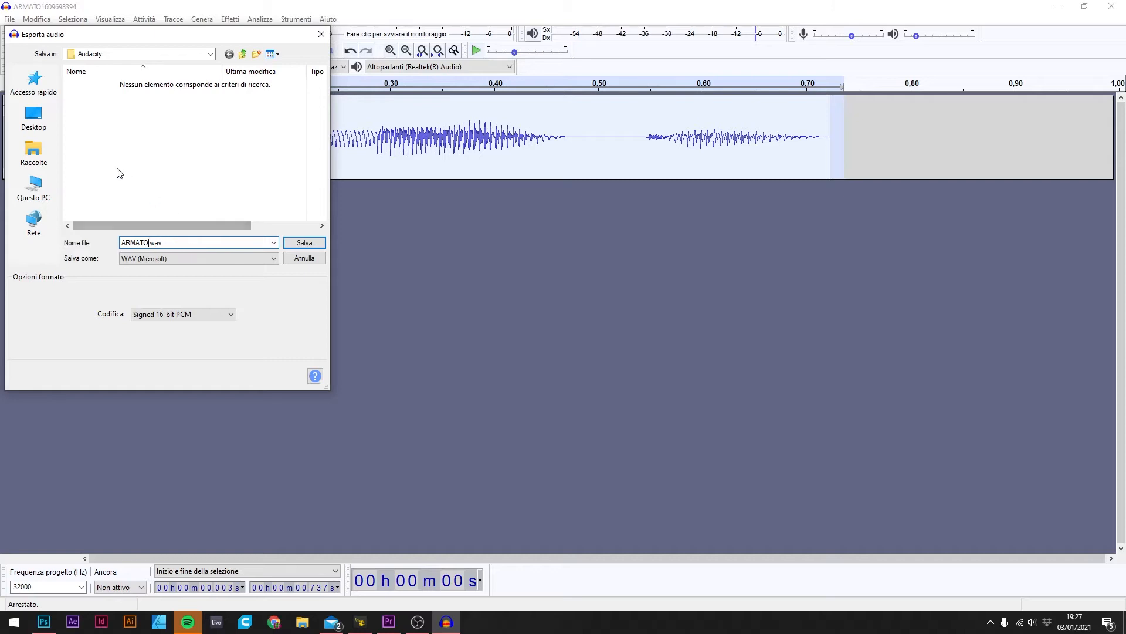
# Create a folder named TARANIS_VOCI on the desktop from within the export dialog.
pyautogui.click(34, 117)
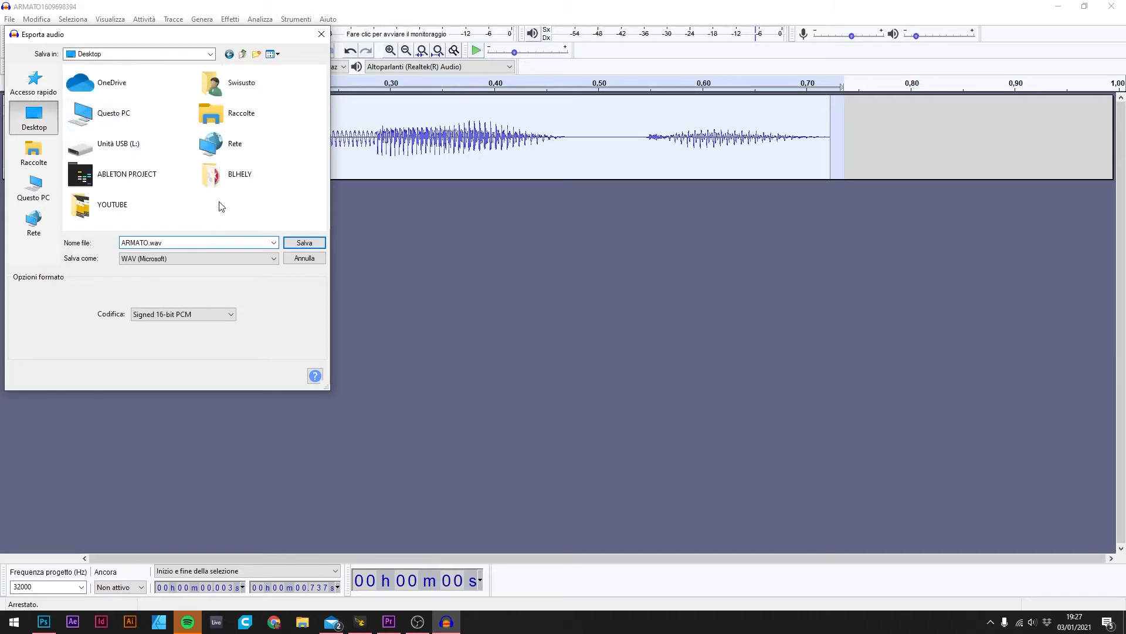
pyautogui.rightClick(222, 212)
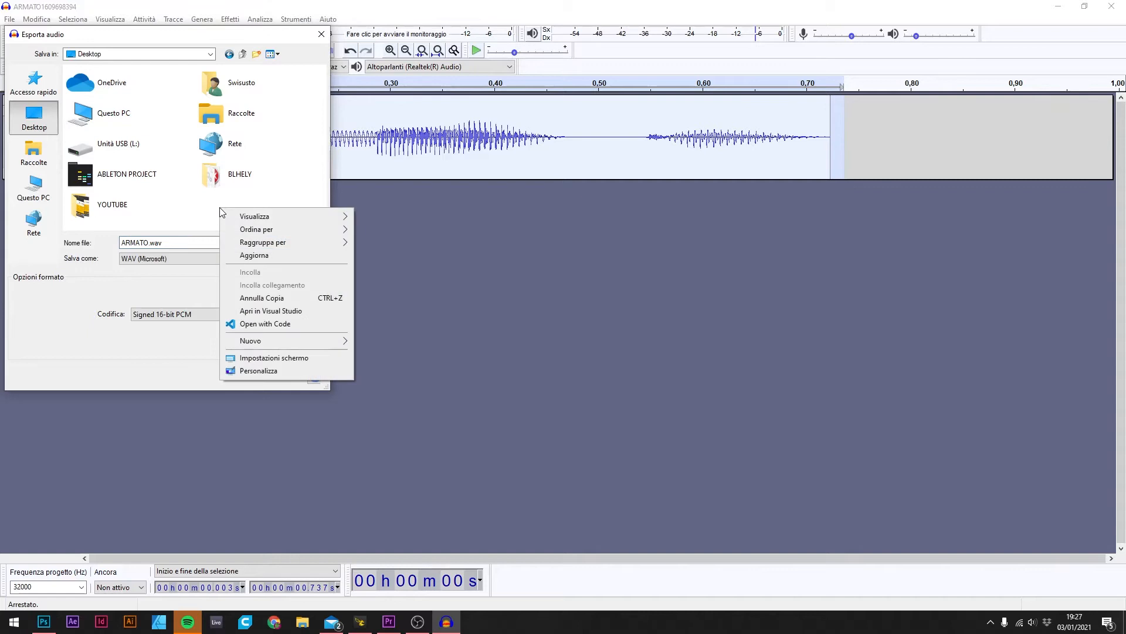
pyautogui.moveTo(300, 343)
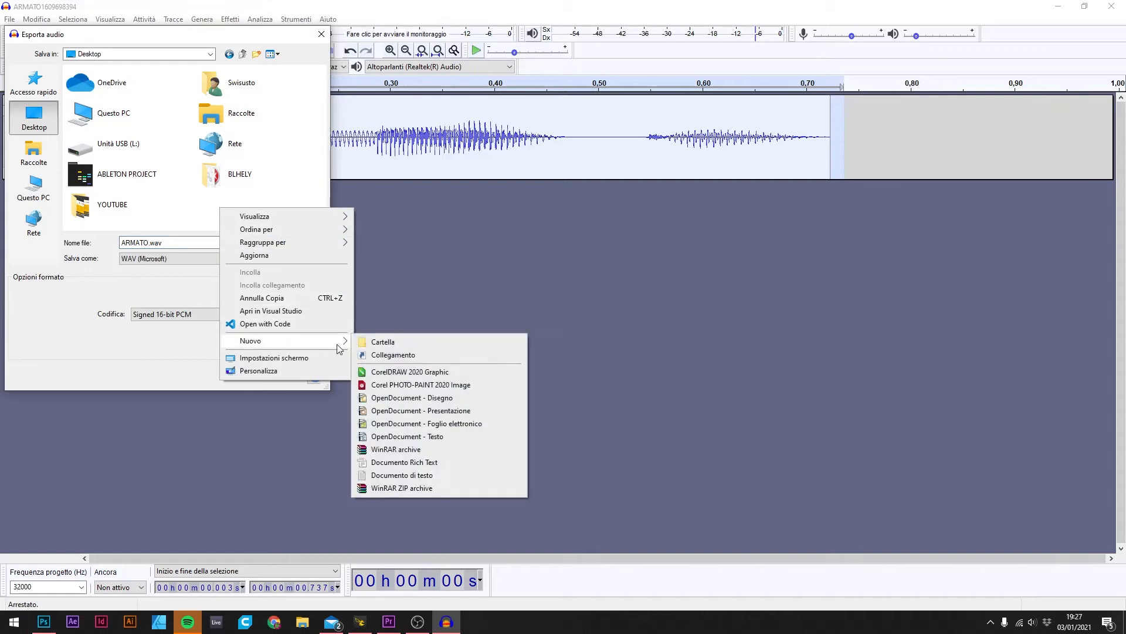
pyautogui.click(369, 342)
pyautogui.write('TA')
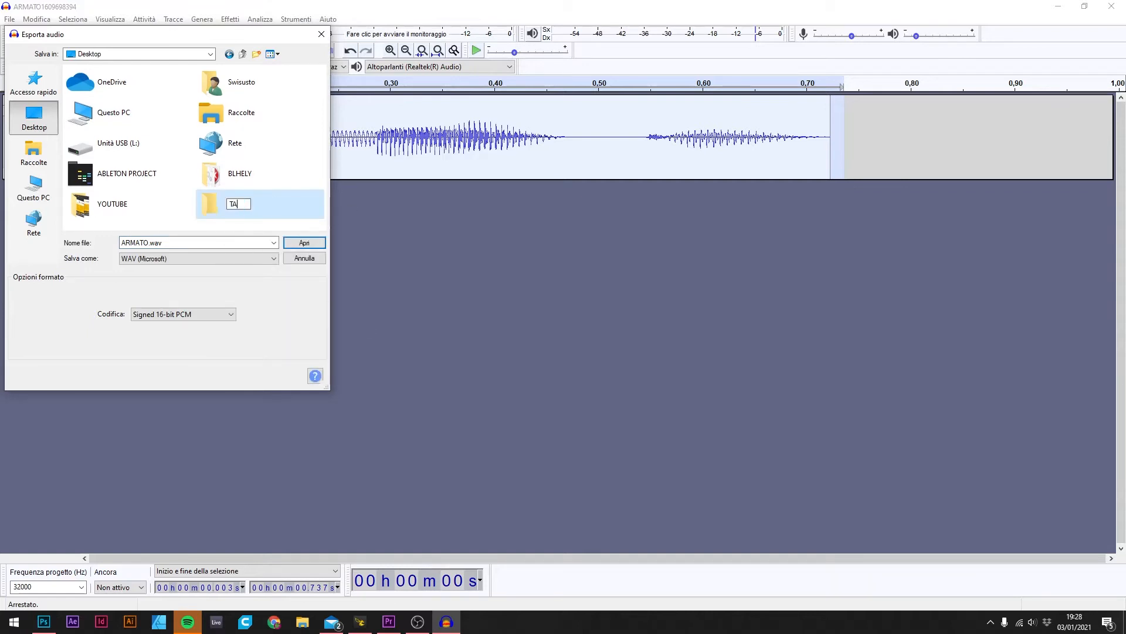
pyautogui.write('RANIS_VOCI')
pyautogui.press('Return')
# Save ARMATO.wav in the TARANIS_VOCI folder with blank metadata tags, and reveal the desktop behind the editor window.
pyautogui.doubleClick(214, 204)
pyautogui.click(304, 246)
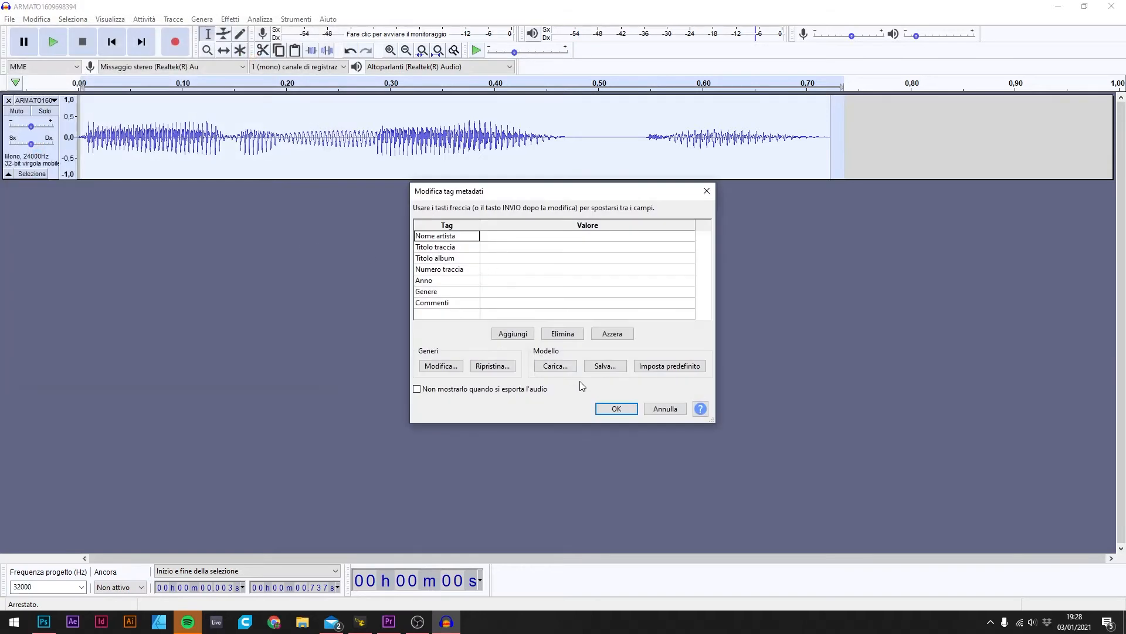
pyautogui.click(604, 411)
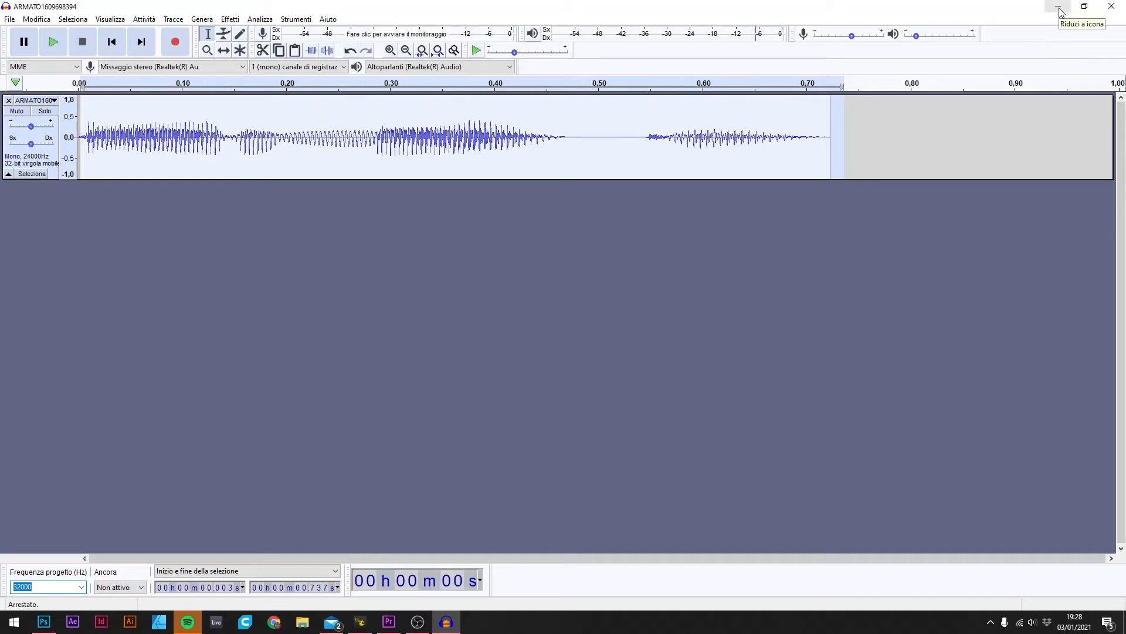
pyautogui.moveTo(971, 11); pyautogui.dragTo(823, 71)
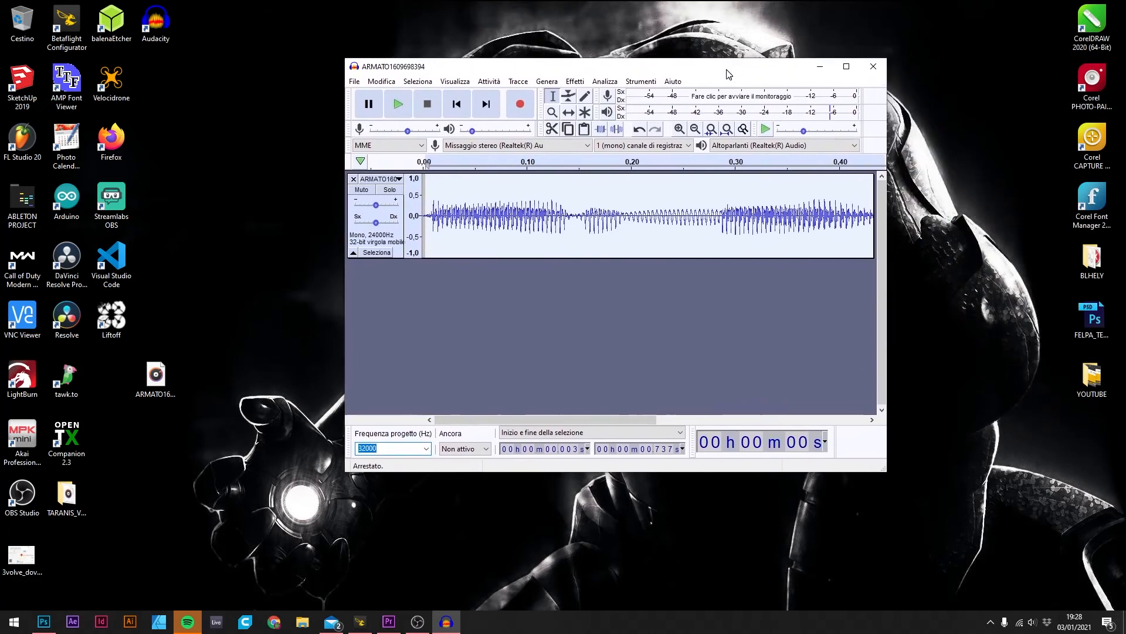
# Minimize the audio editor window, bring it back and maximize it.
pyautogui.click(822, 68)
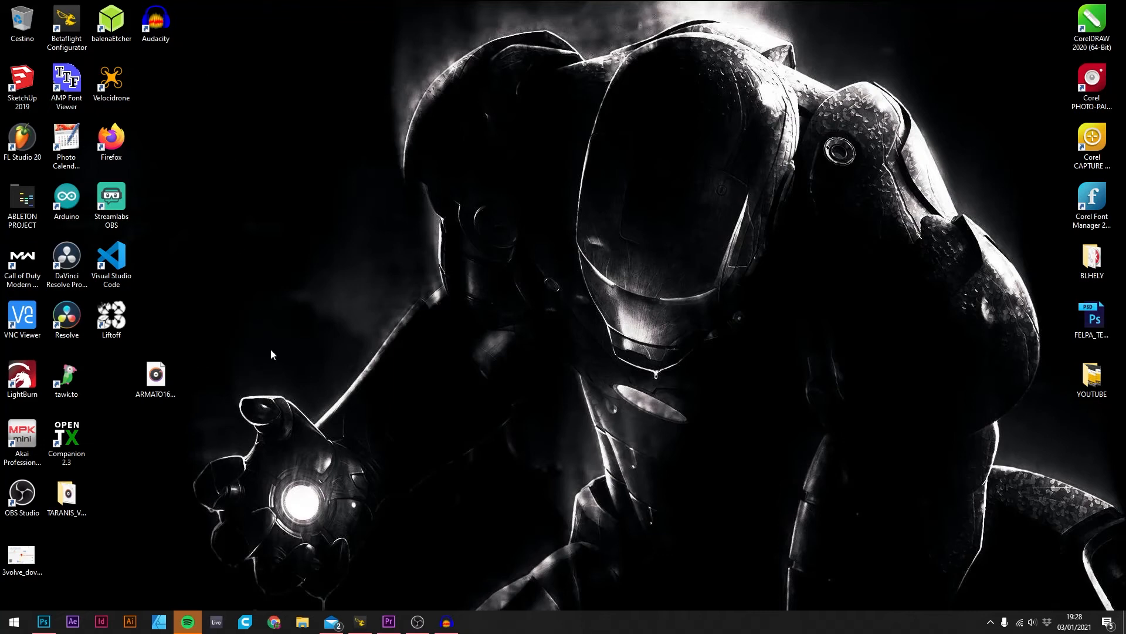
pyautogui.click(442, 619)
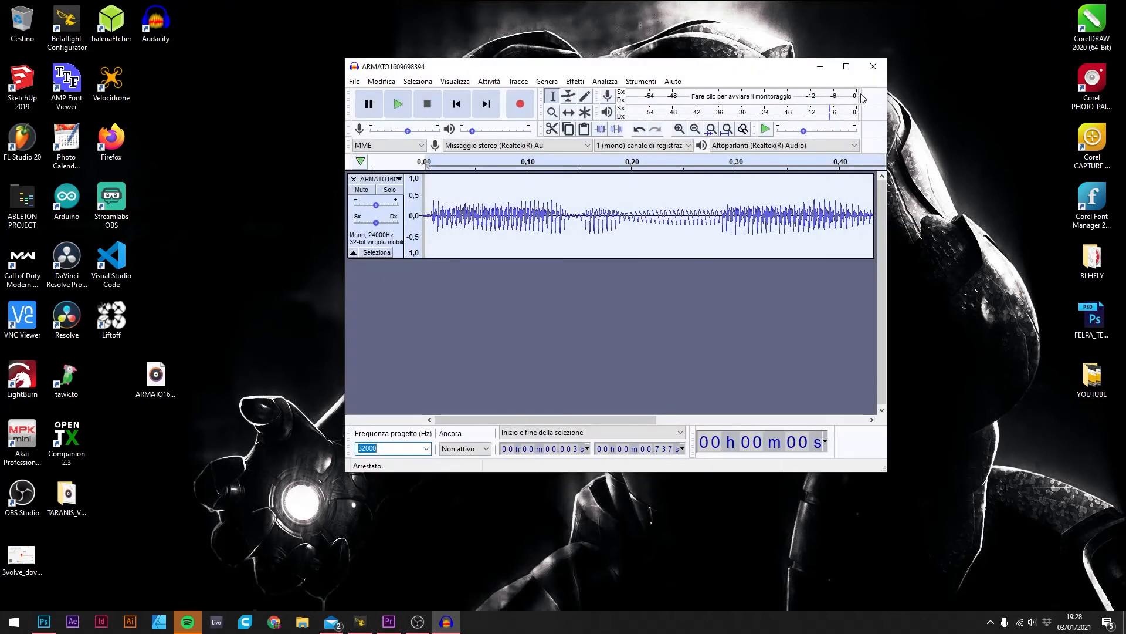
pyautogui.doubleClick(849, 71)
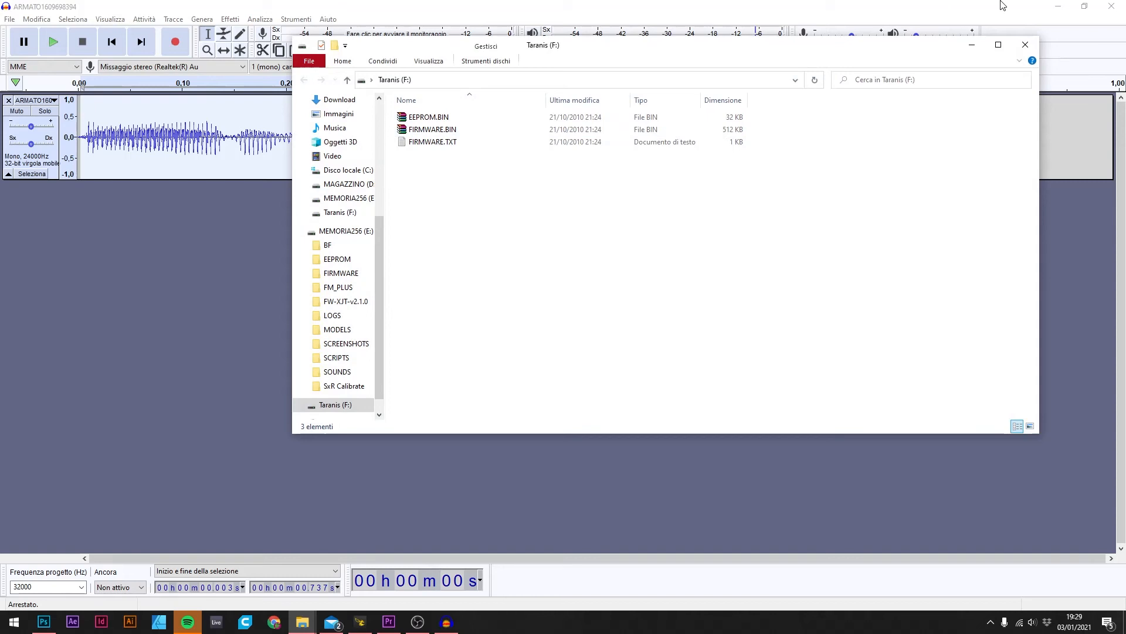
# Open the SOUNDS > it folder on the MEMORIA256 (E:) drive and minimize the audio editor behind it.
pyautogui.moveTo(742, 52); pyautogui.dragTo(792, 141)
pyautogui.click(420, 318)
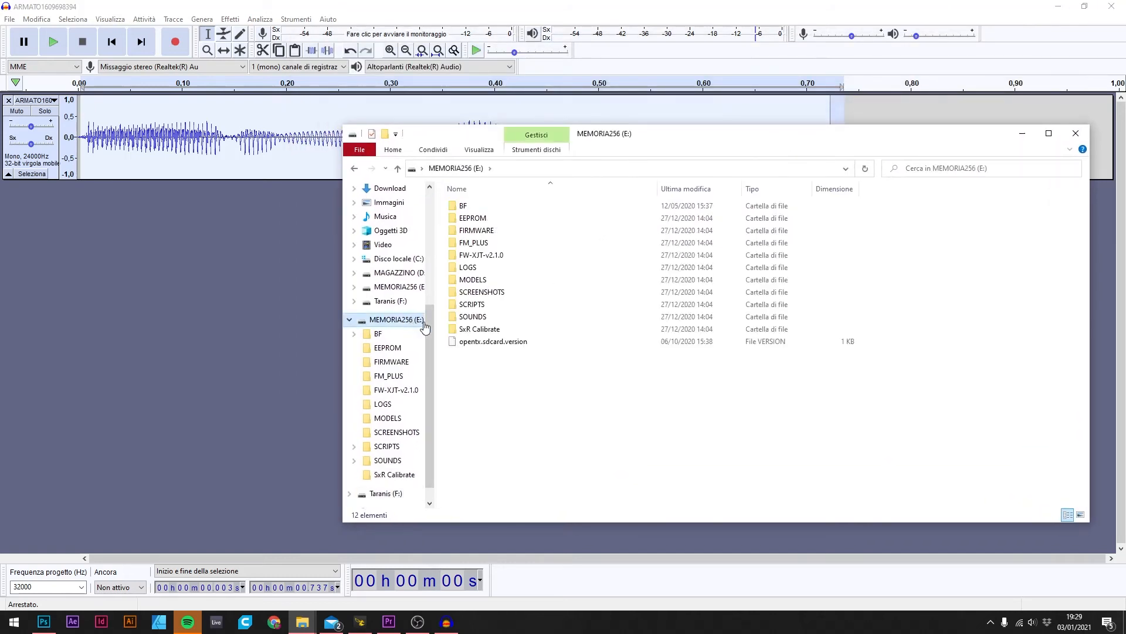
pyautogui.doubleClick(482, 318)
pyautogui.doubleClick(477, 270)
pyautogui.moveTo(554, 140); pyautogui.dragTo(591, 129)
pyautogui.click(1058, 6)
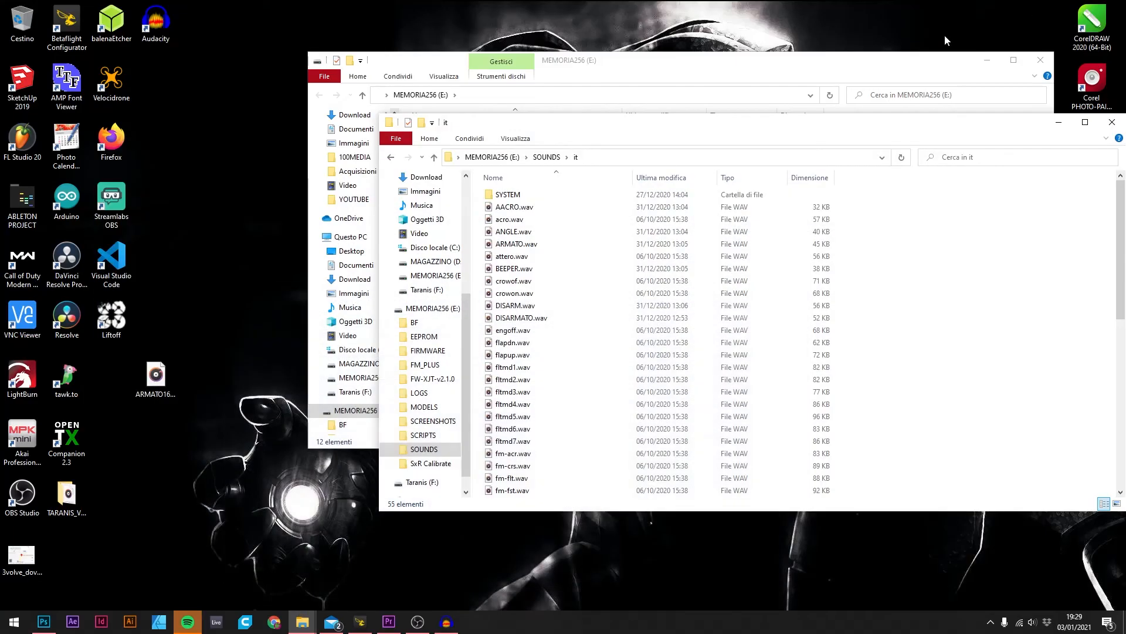
# Open the TARANIS_VOCI folder from the desktop and arrange its window beside the it folder window.
pyautogui.doubleClick(66, 496)
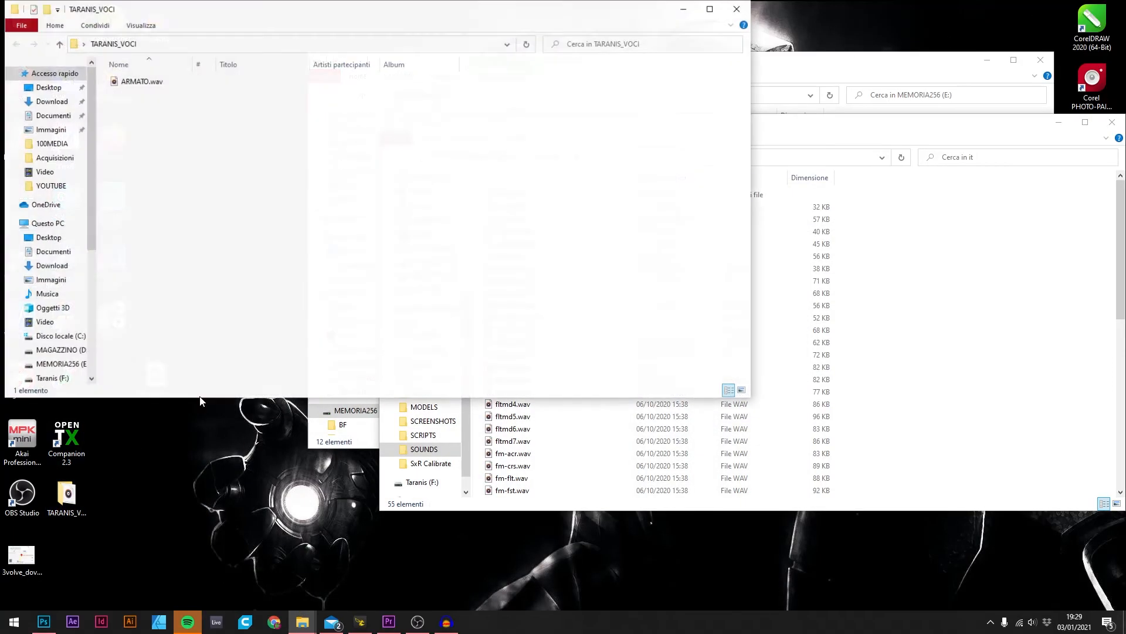
pyautogui.moveTo(451, 21); pyautogui.dragTo(420, 126)
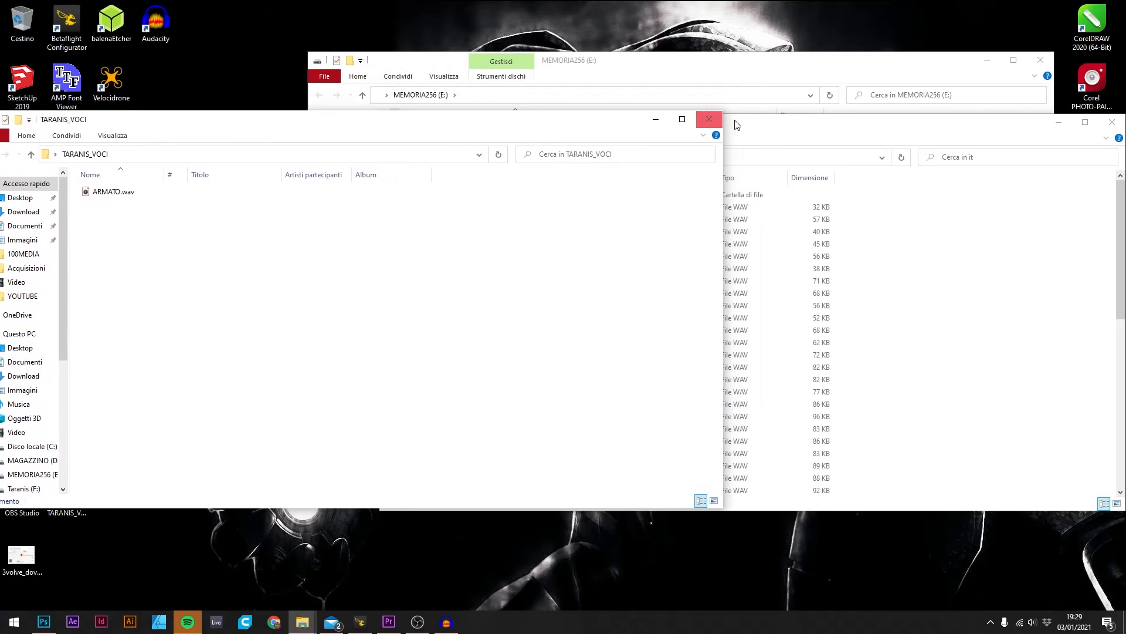
pyautogui.moveTo(741, 126); pyautogui.dragTo(767, 121)
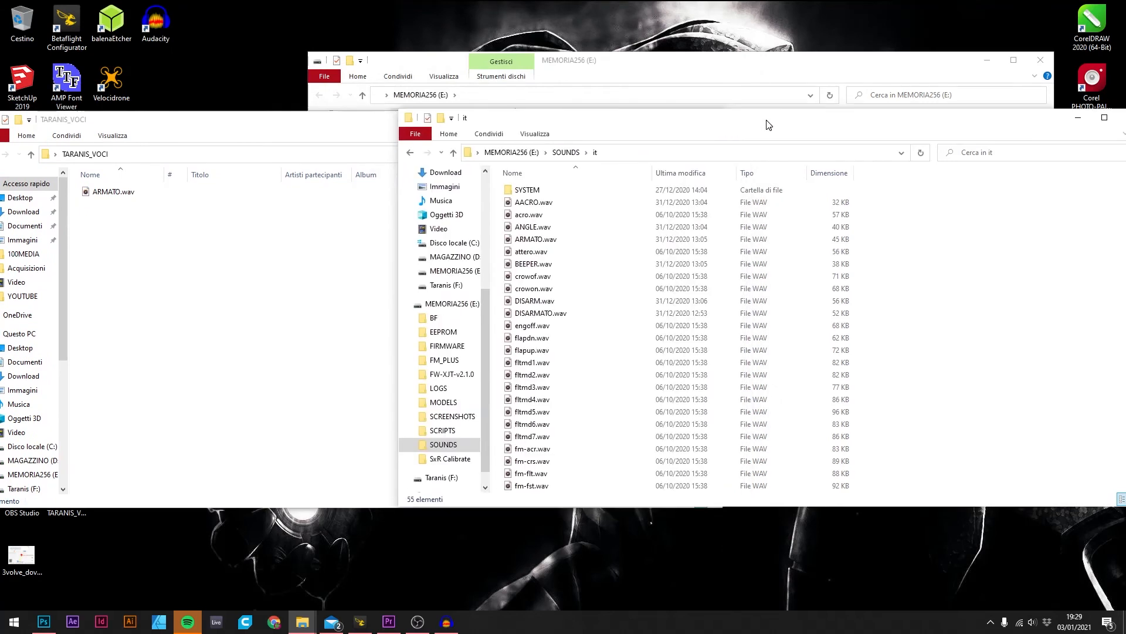
# Try to copy ARMATO.wav from TARANIS_VOCI into the SOUNDS > it folder, and cancel replacing the existing file.
pyautogui.rightClick(99, 191)
pyautogui.click(129, 429)
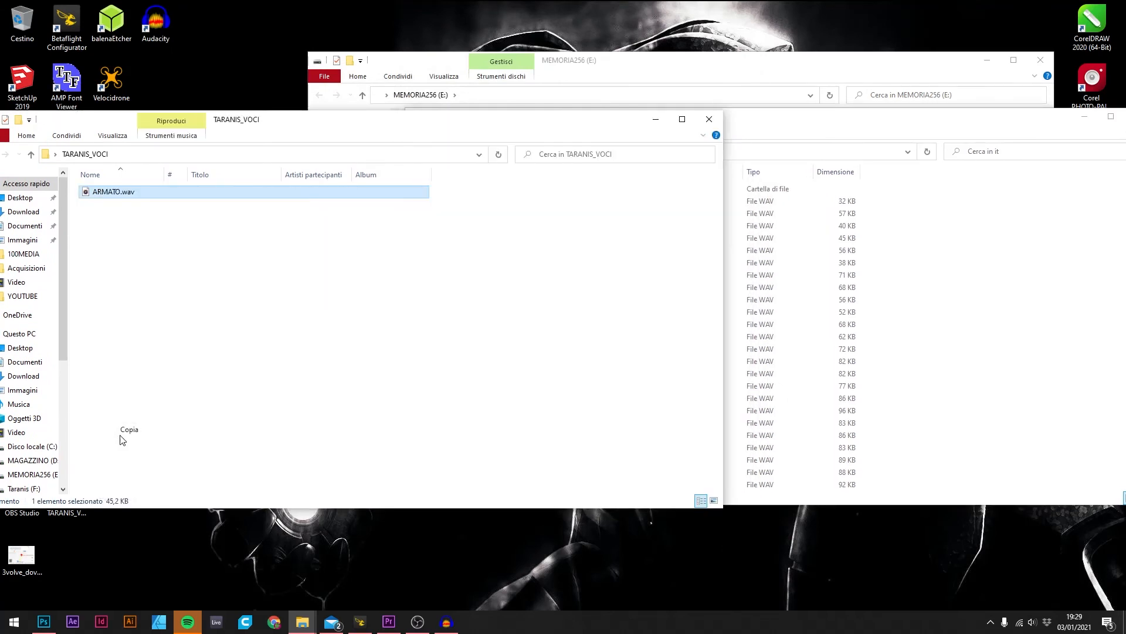
pyautogui.click(941, 360)
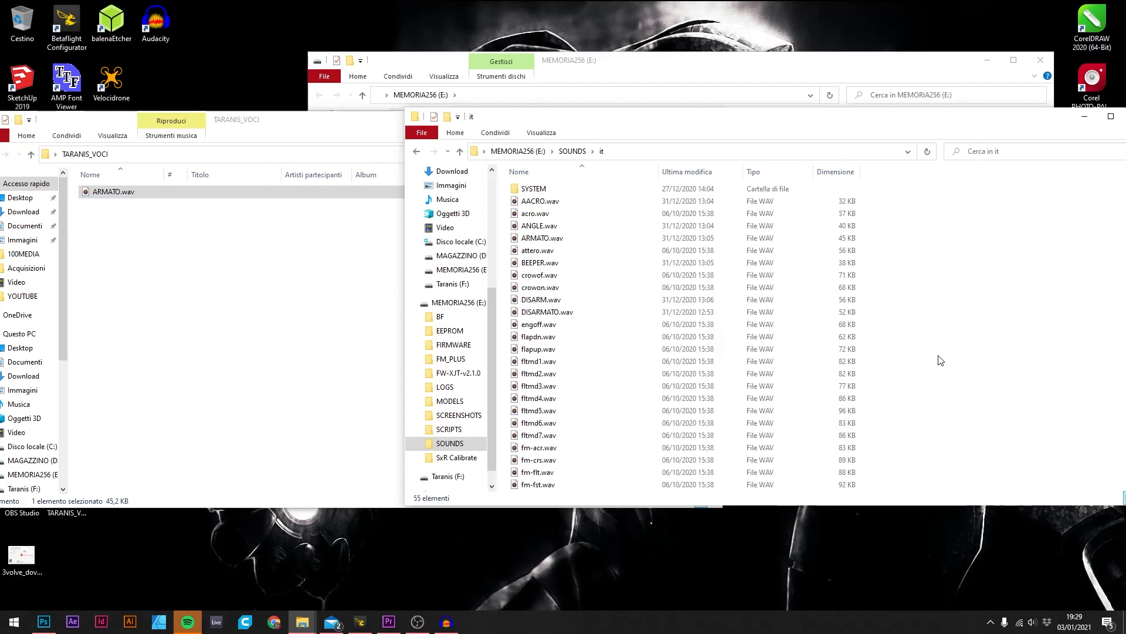
pyautogui.rightClick(912, 333)
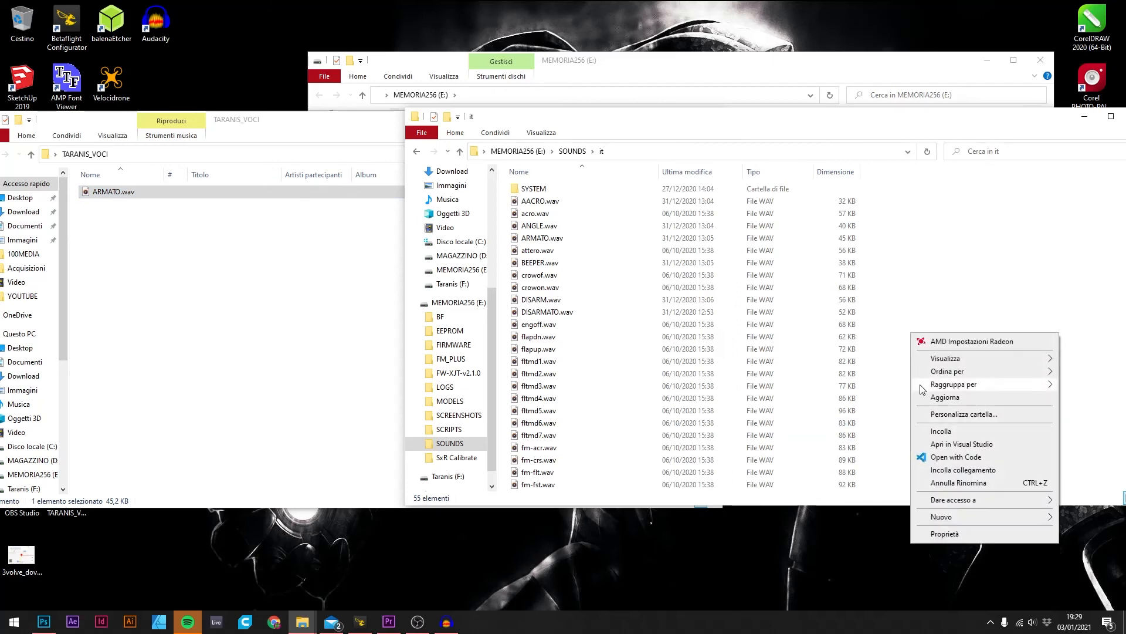
pyautogui.click(941, 432)
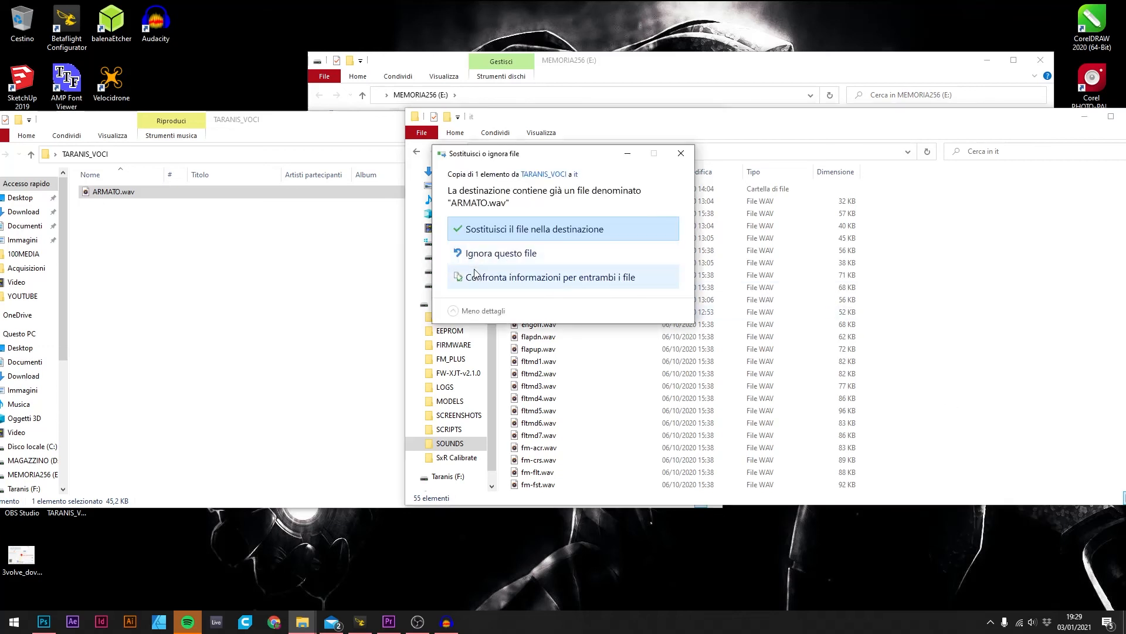
pyautogui.click(682, 153)
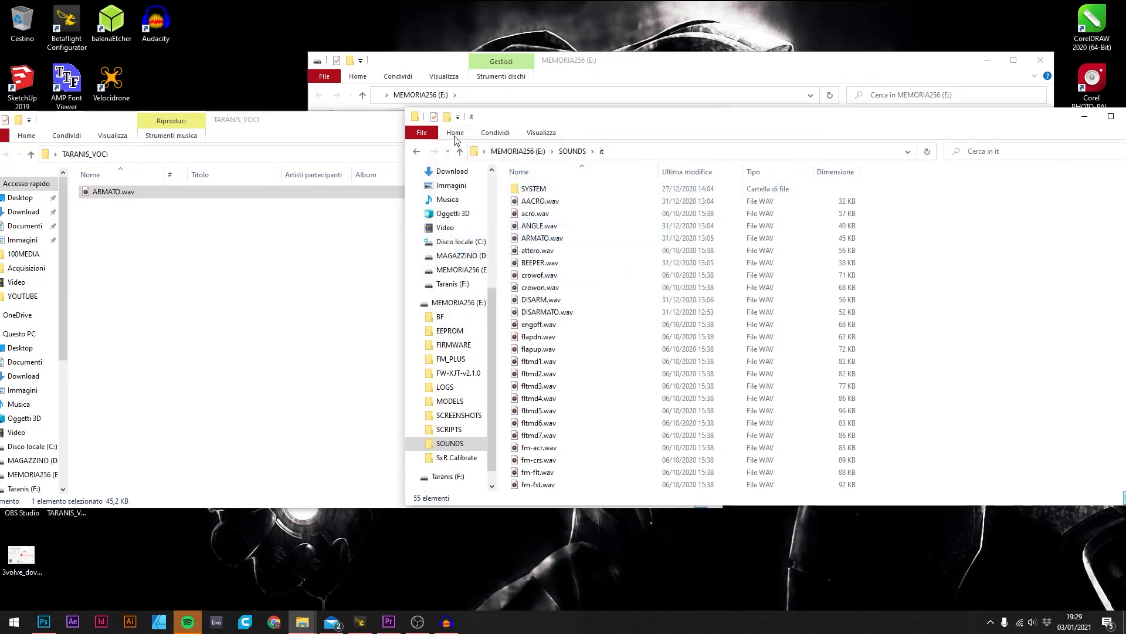
# Close the it and TARANIS_VOCI folder windows.
pyautogui.moveTo(534, 121); pyautogui.dragTo(516, 127)
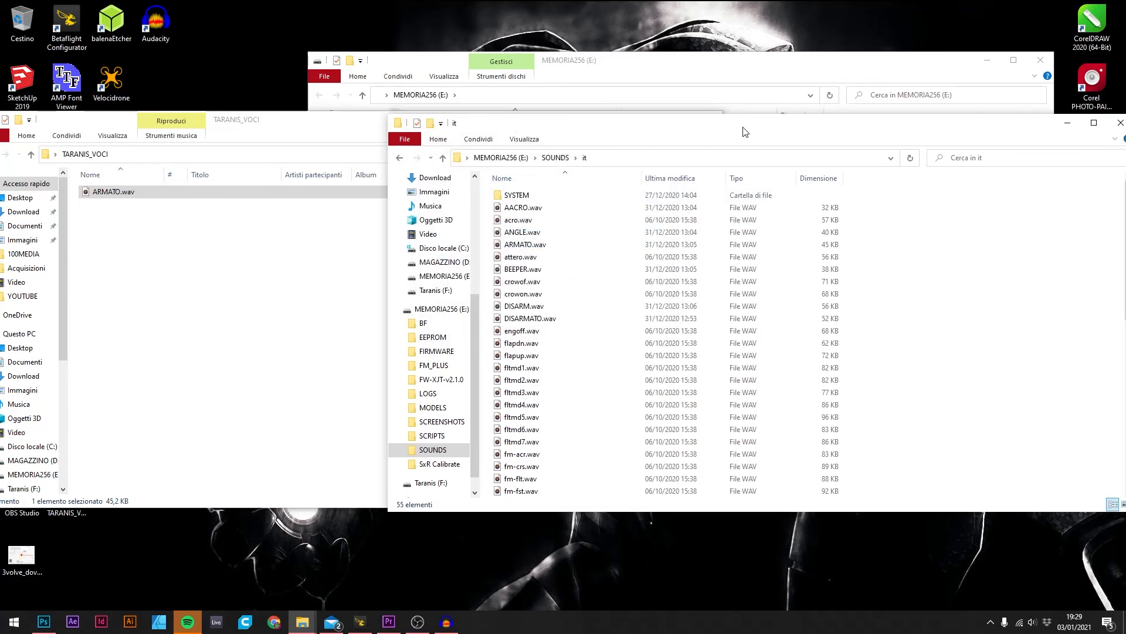
pyautogui.click(1113, 125)
pyautogui.click(712, 116)
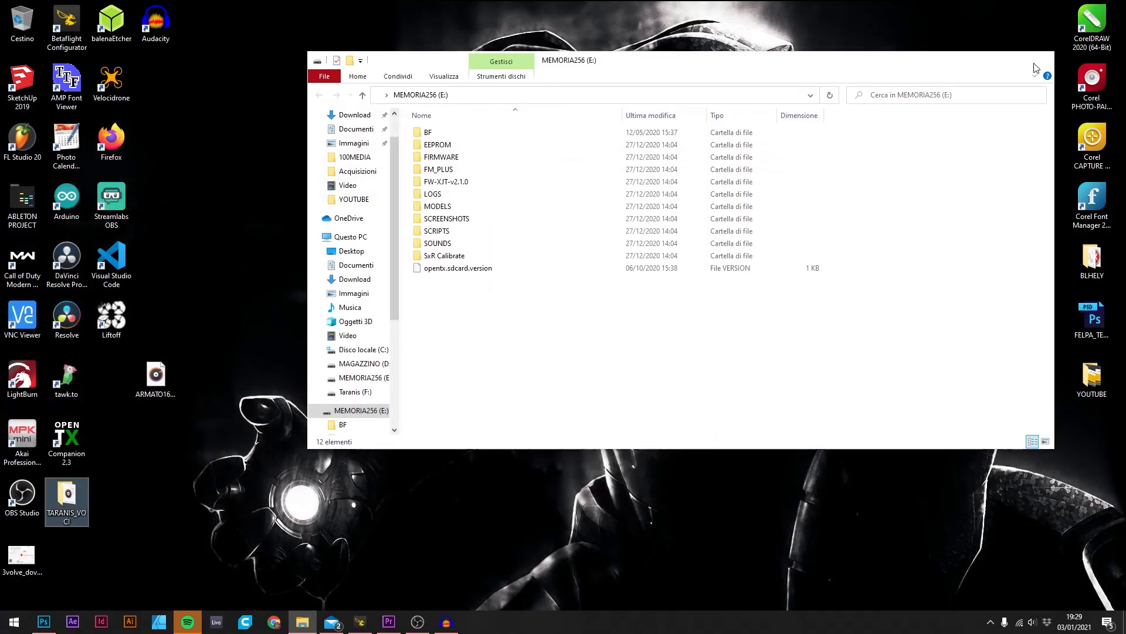